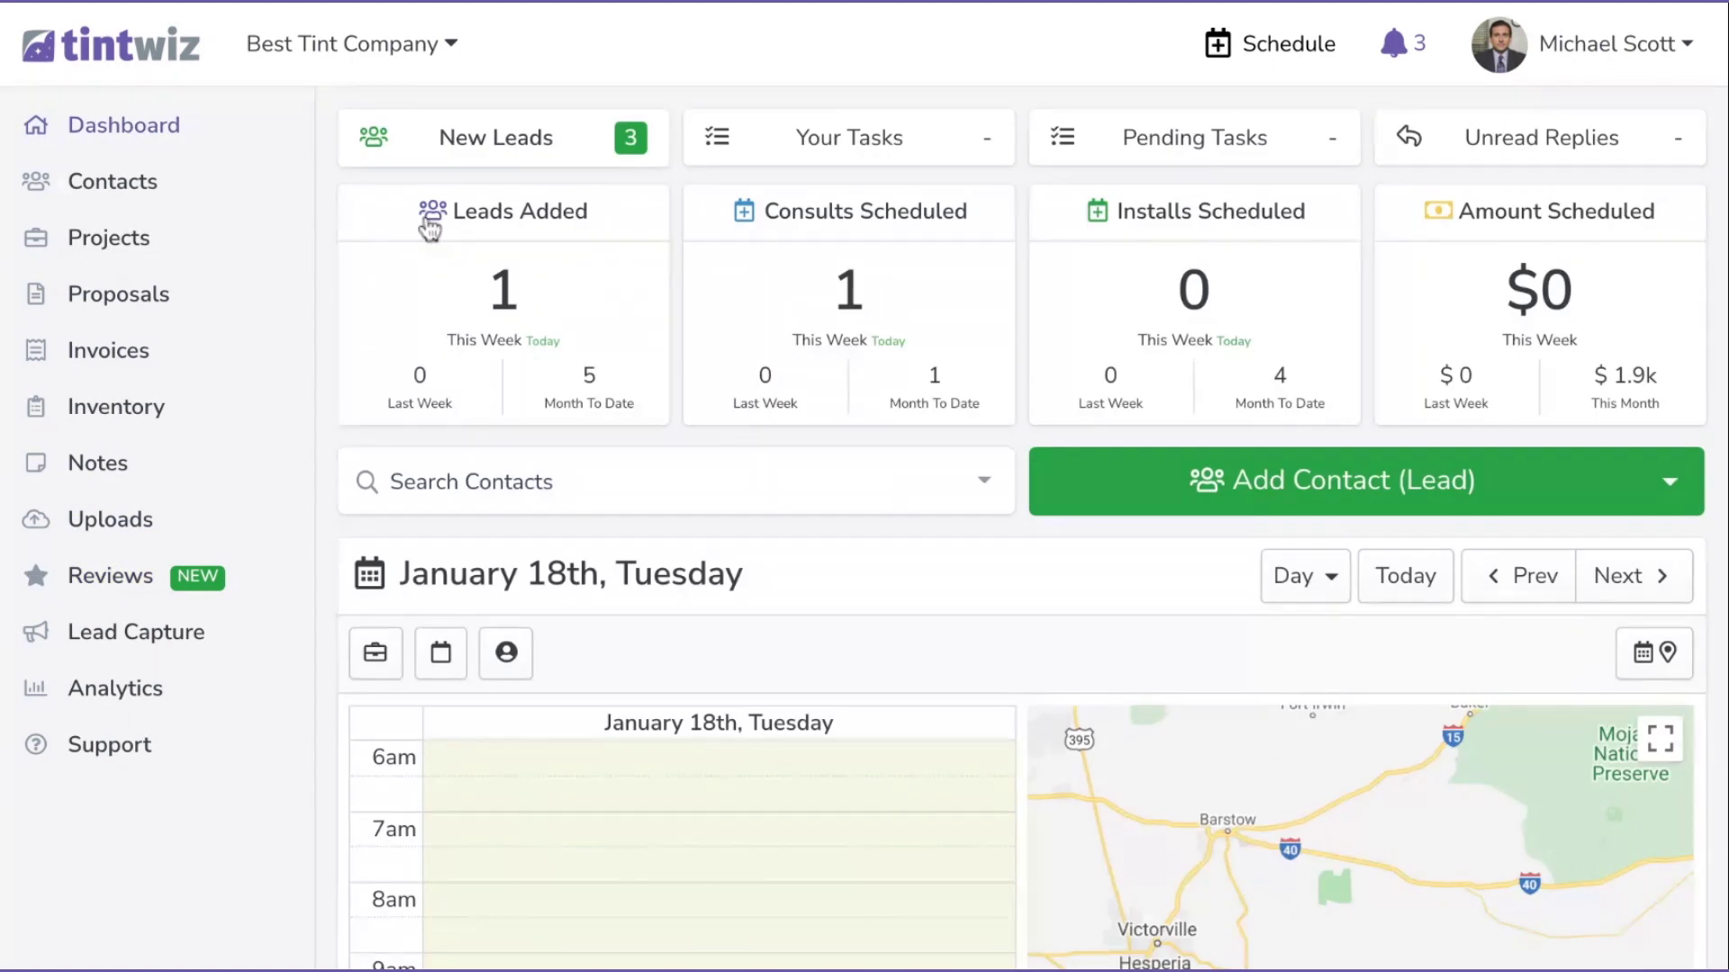
Open Reviews and its Settings page, where automated review requests are off.
{"action": "left_click", "coordinate": [118, 583]}
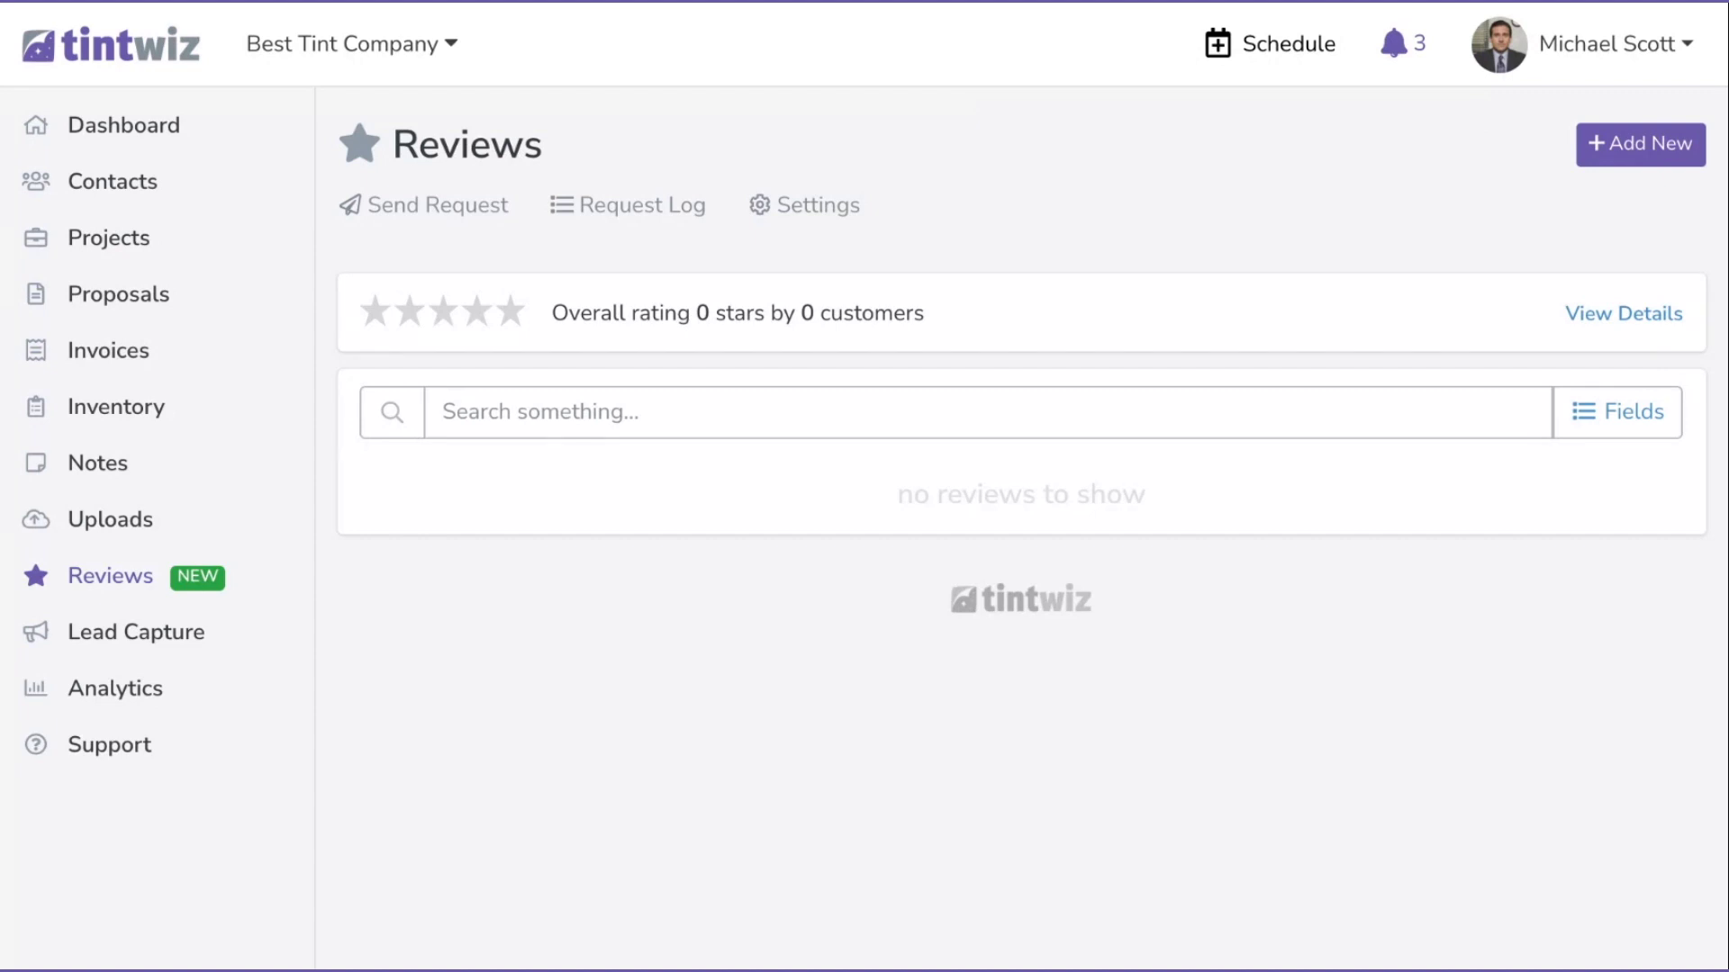
{"action": "left_click", "coordinate": [816, 212]}
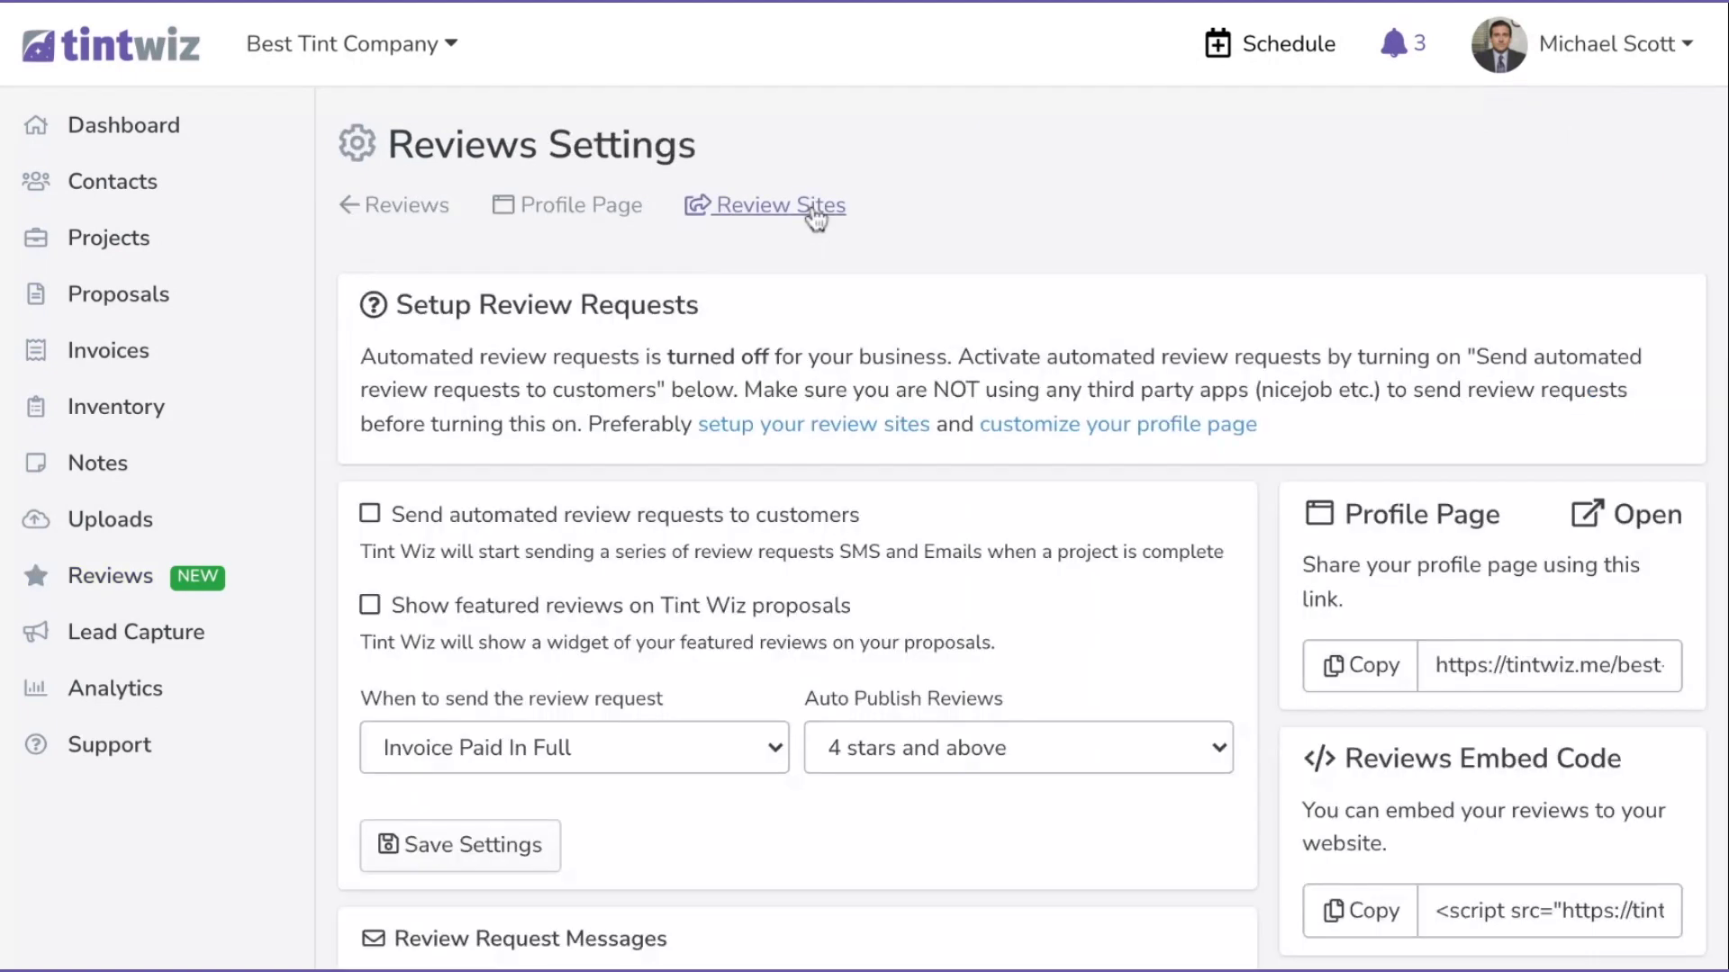
Check 'Send automated review requests to customers', save the settings, and view the Review Sites list.
{"action": "scroll", "coordinate": [374, 369], "scroll_direction": "down", "scroll_amount": 2}
{"action": "left_click", "coordinate": [370, 362]}
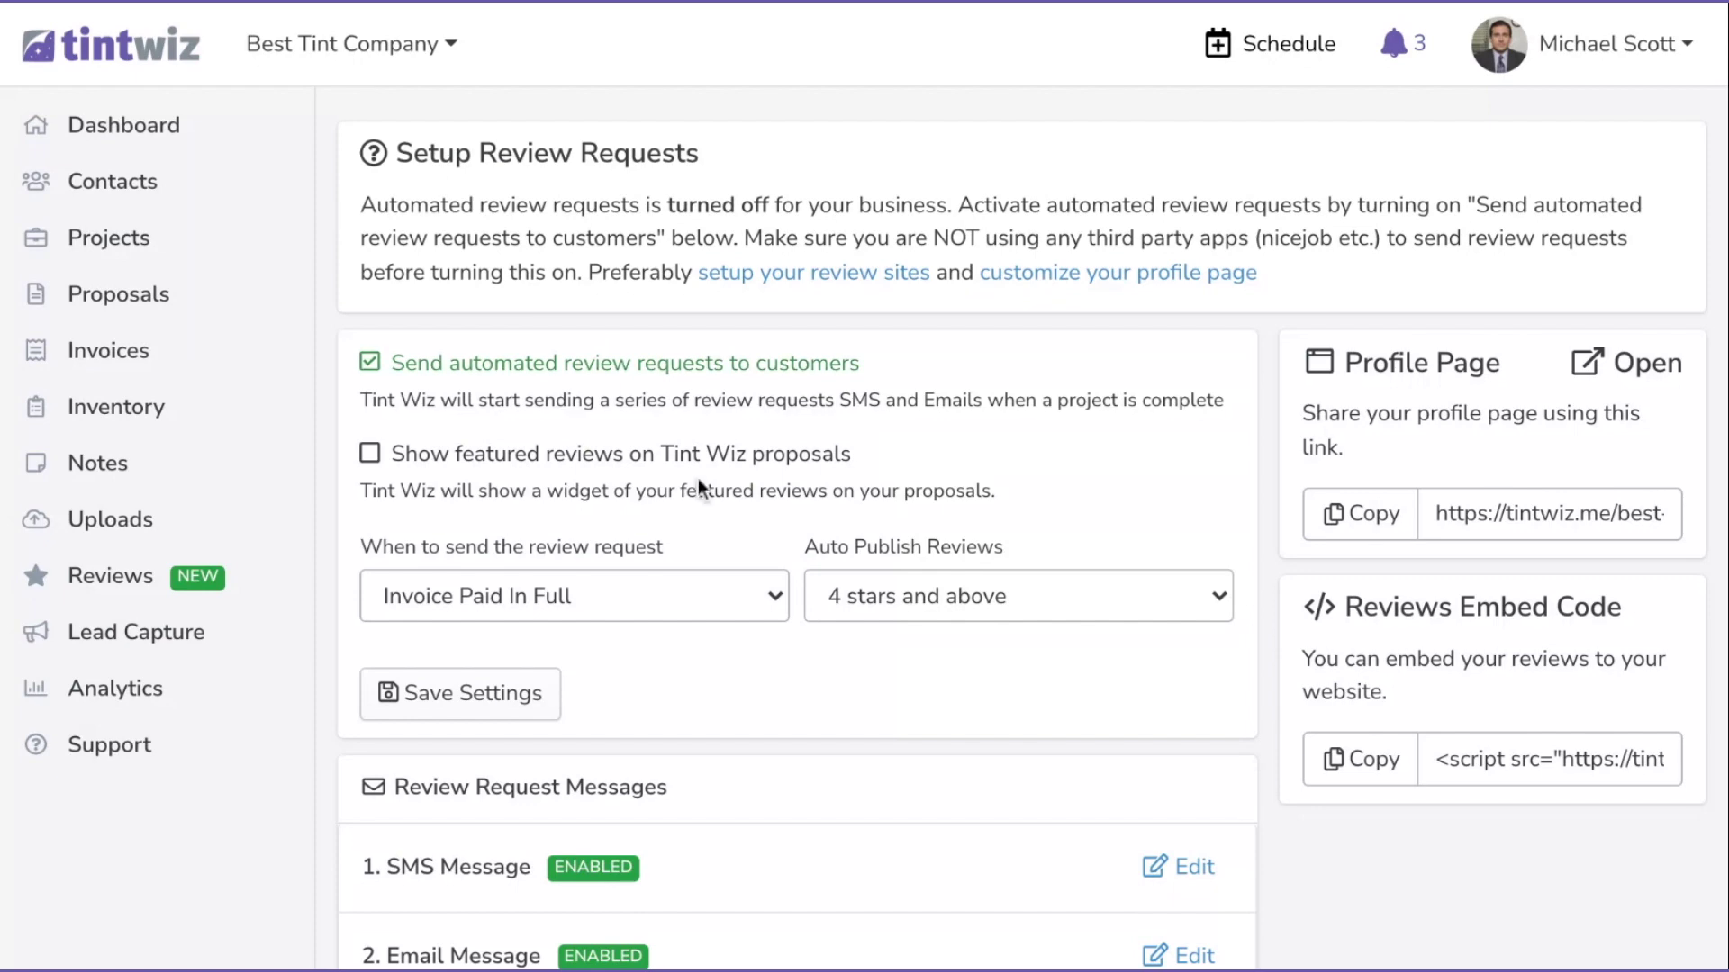
{"action": "scroll", "coordinate": [699, 478], "scroll_direction": "down", "scroll_amount": 3}
{"action": "left_click", "coordinate": [525, 446]}
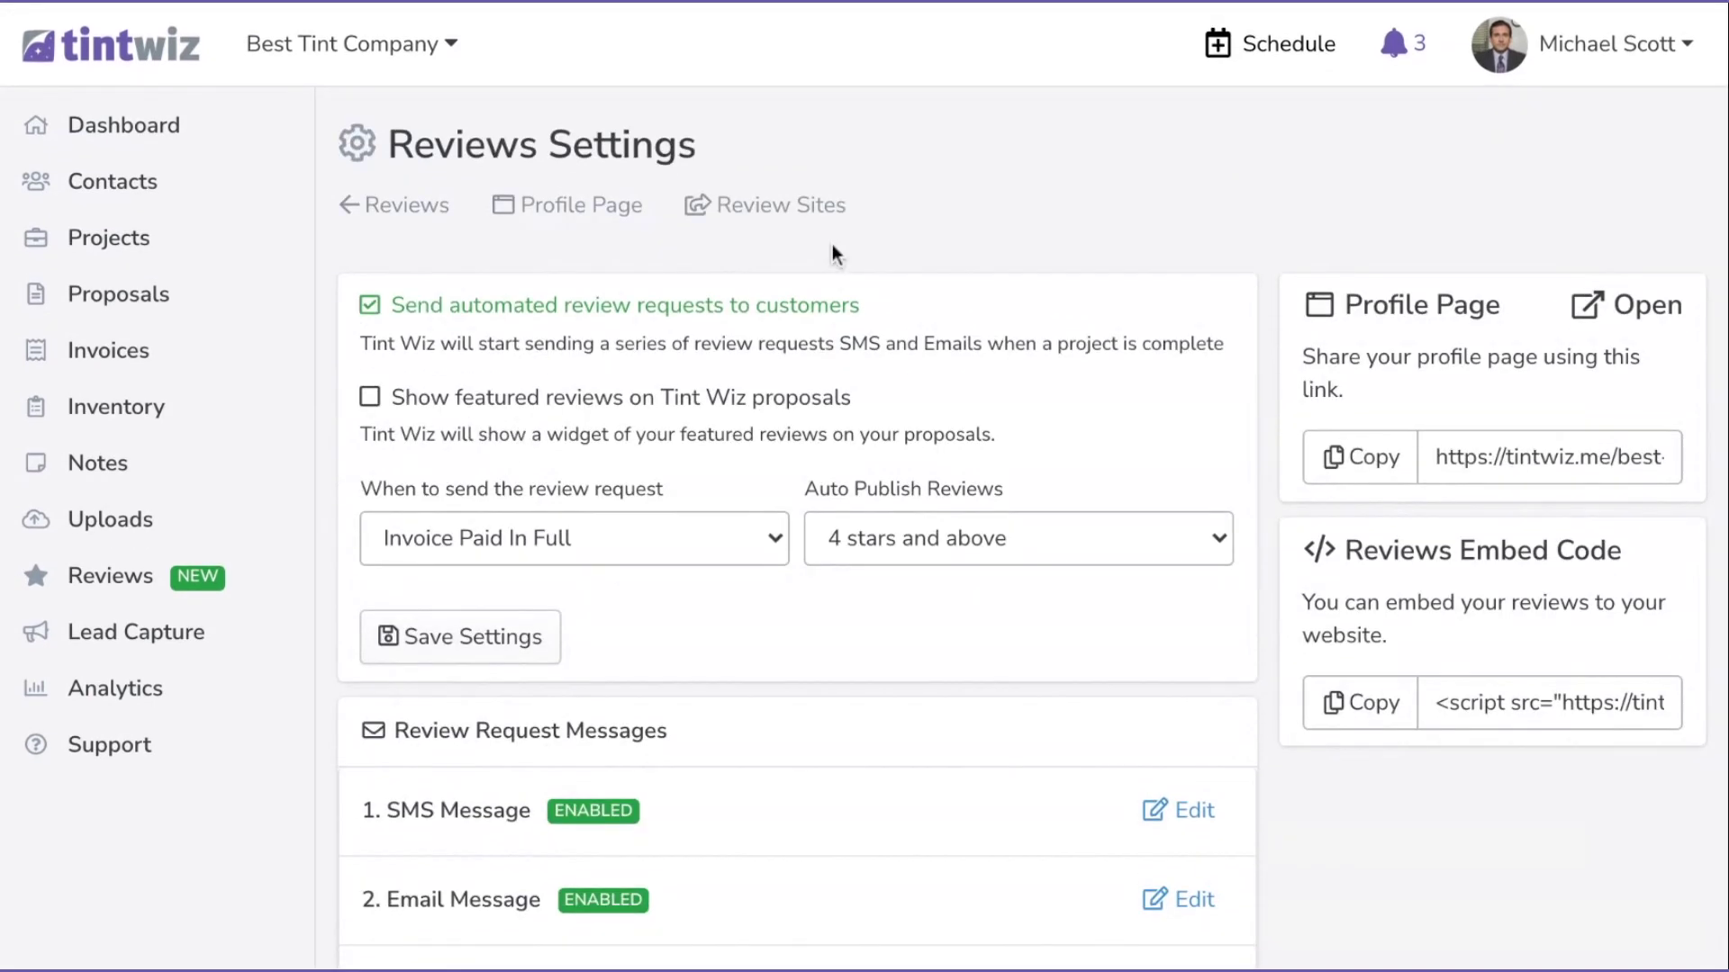
{"action": "left_click", "coordinate": [791, 207]}
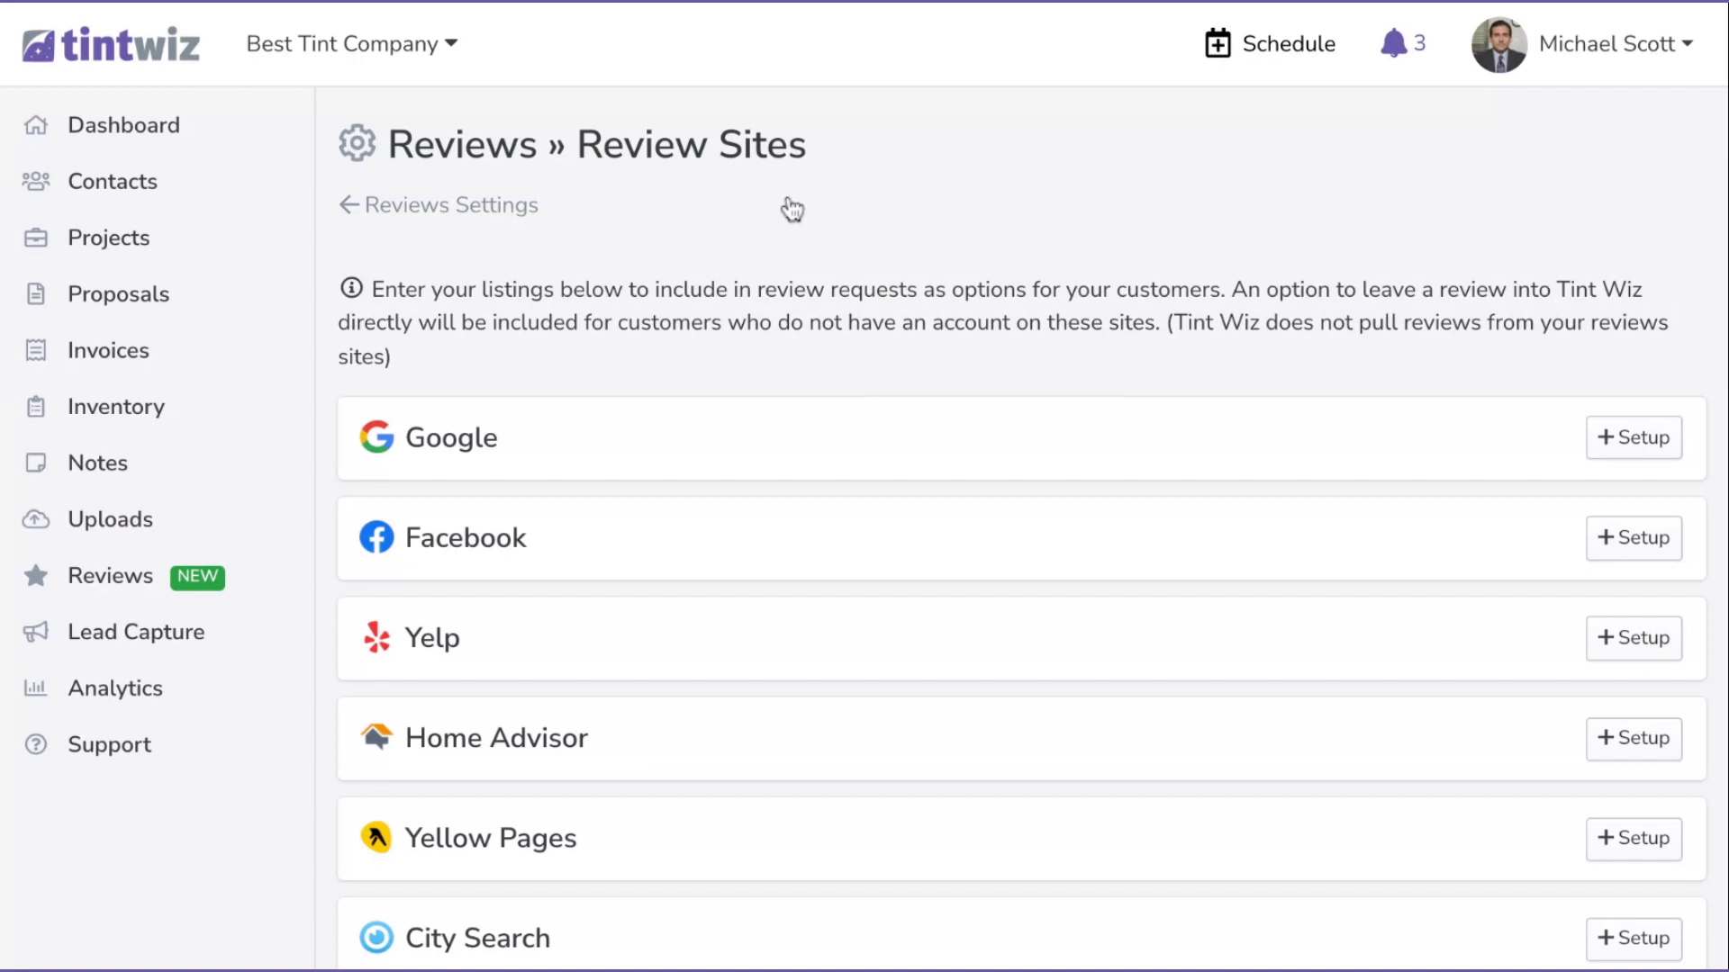
Link Google to the Best Window Tinting Services listing found by searching 'best winndow tint' and save.
{"action": "left_click", "coordinate": [1663, 449]}
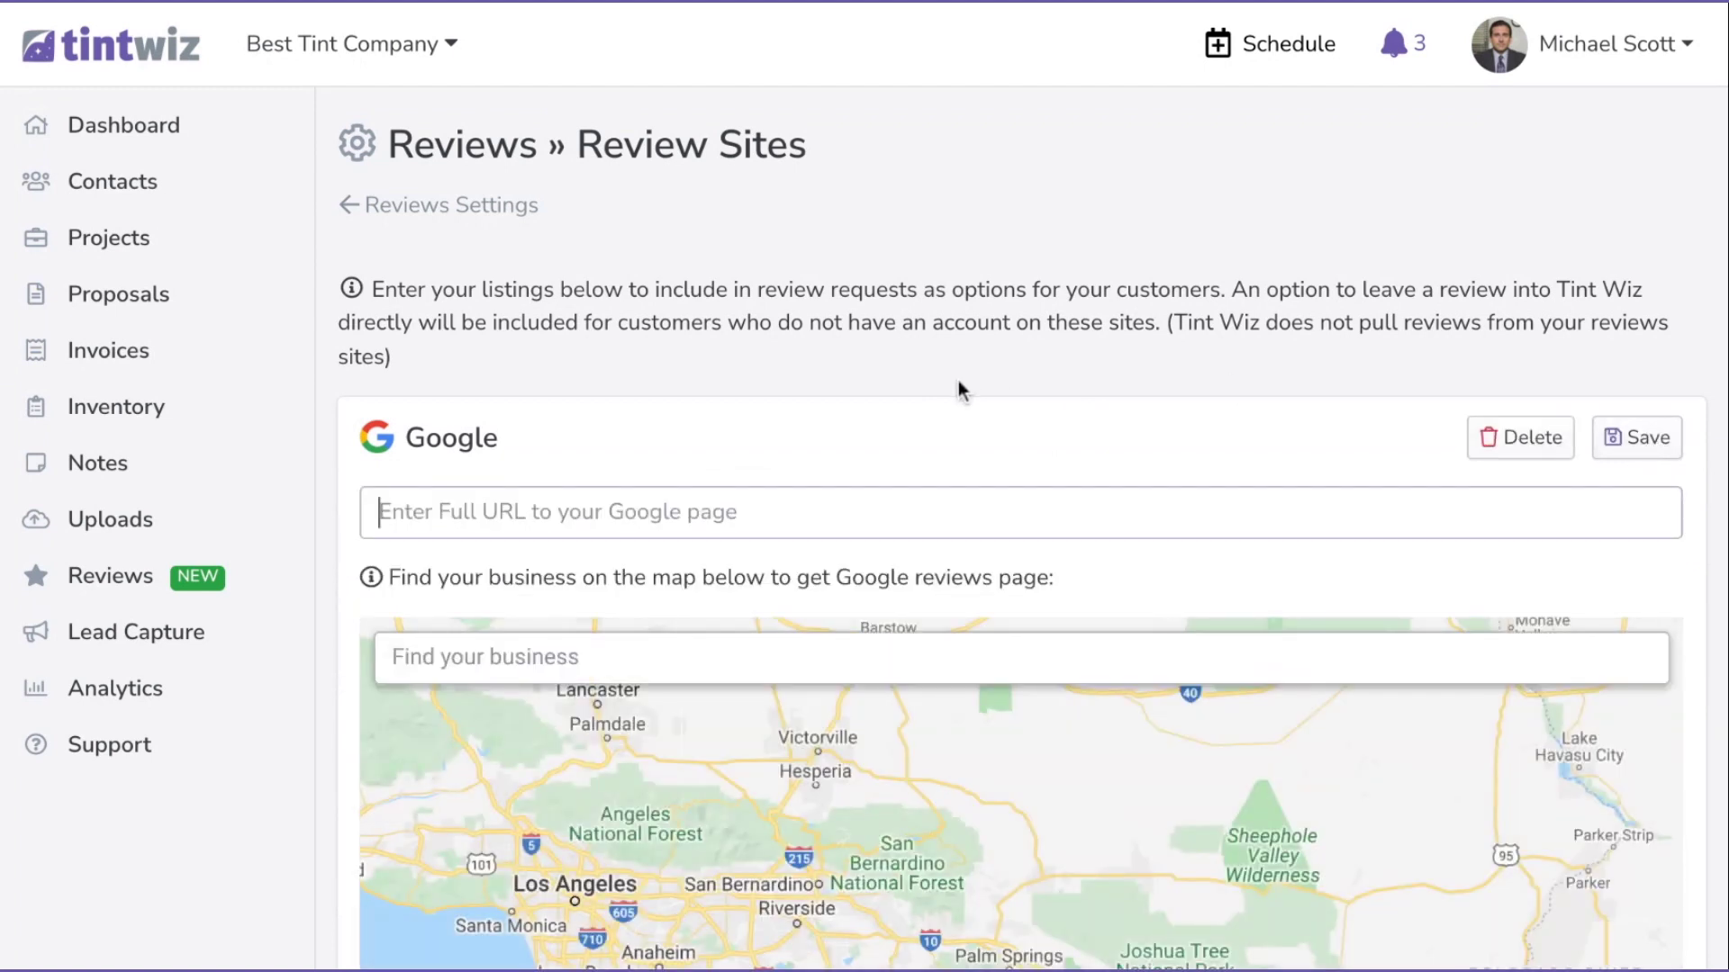
{"action": "left_click", "coordinate": [635, 656]}
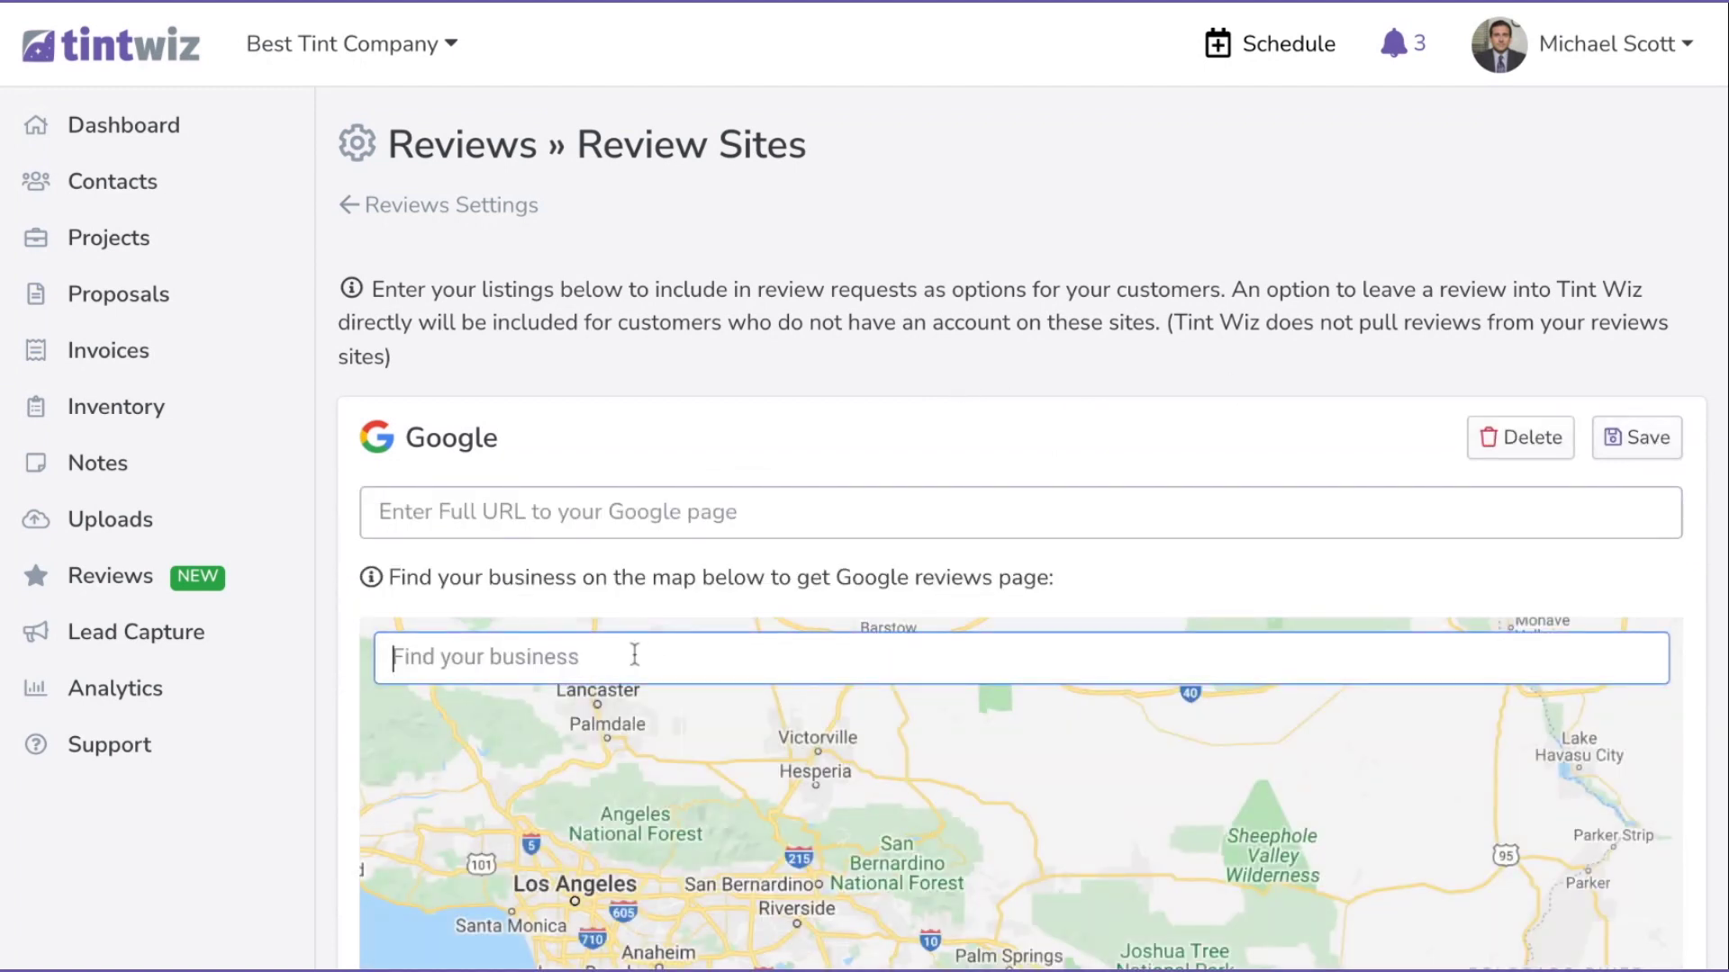
{"action": "type", "text": "best winndow tint"}
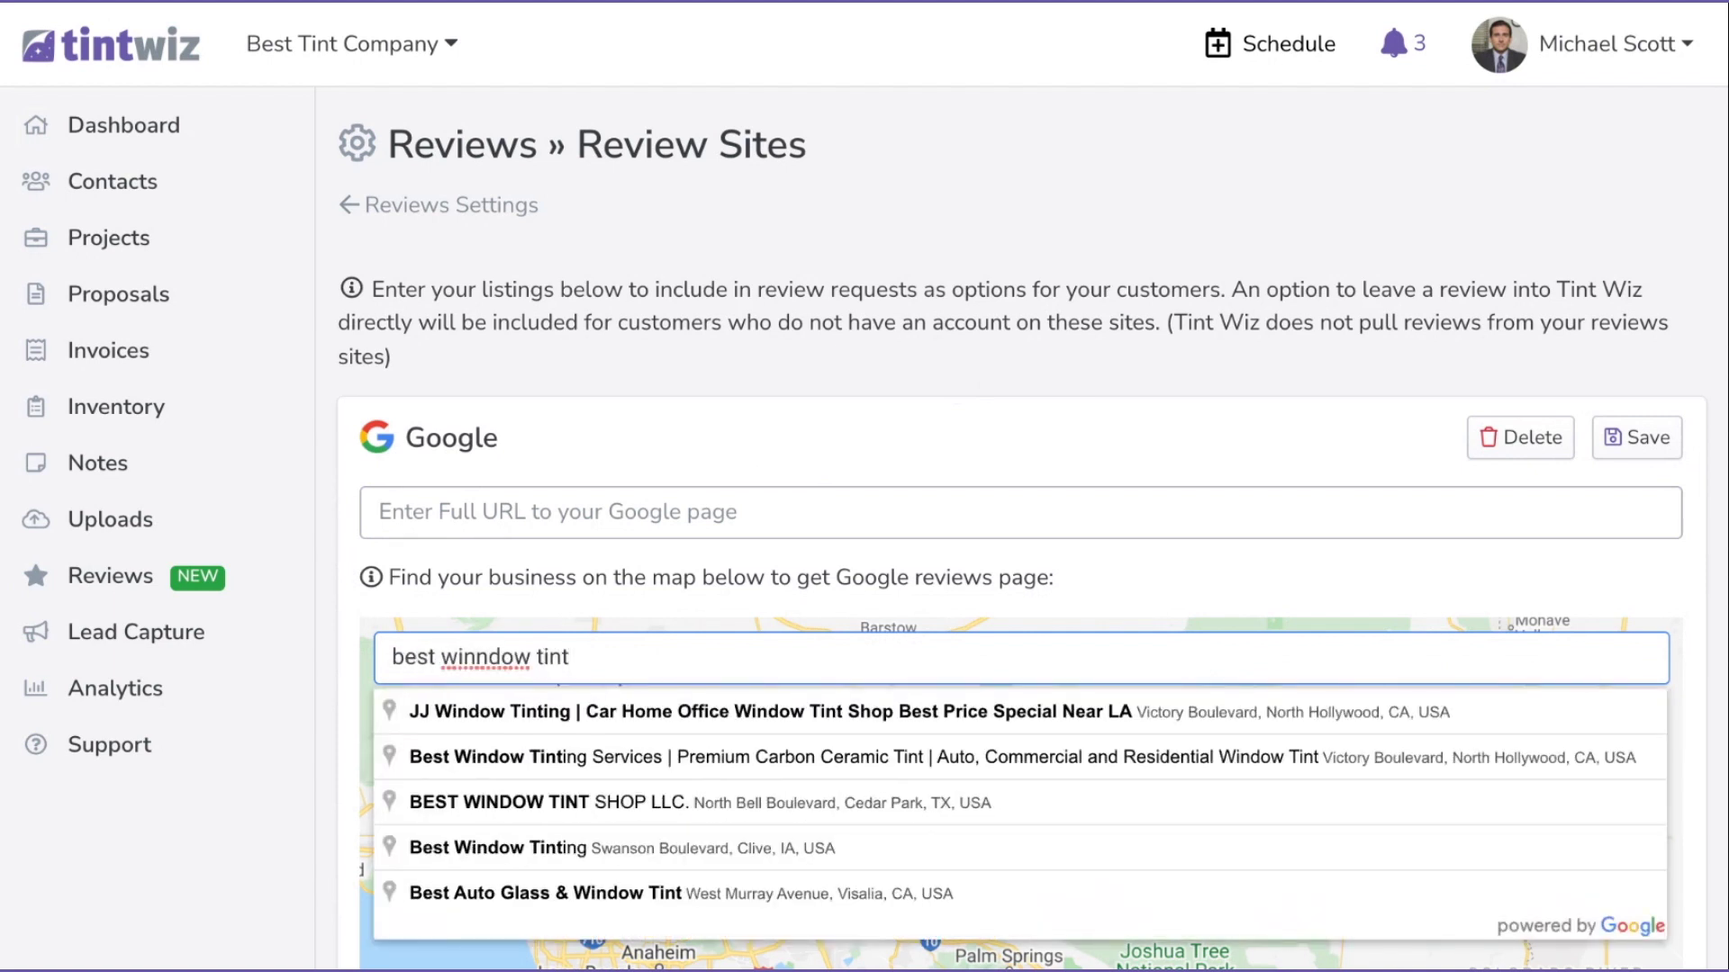
{"action": "left_click", "coordinate": [579, 759]}
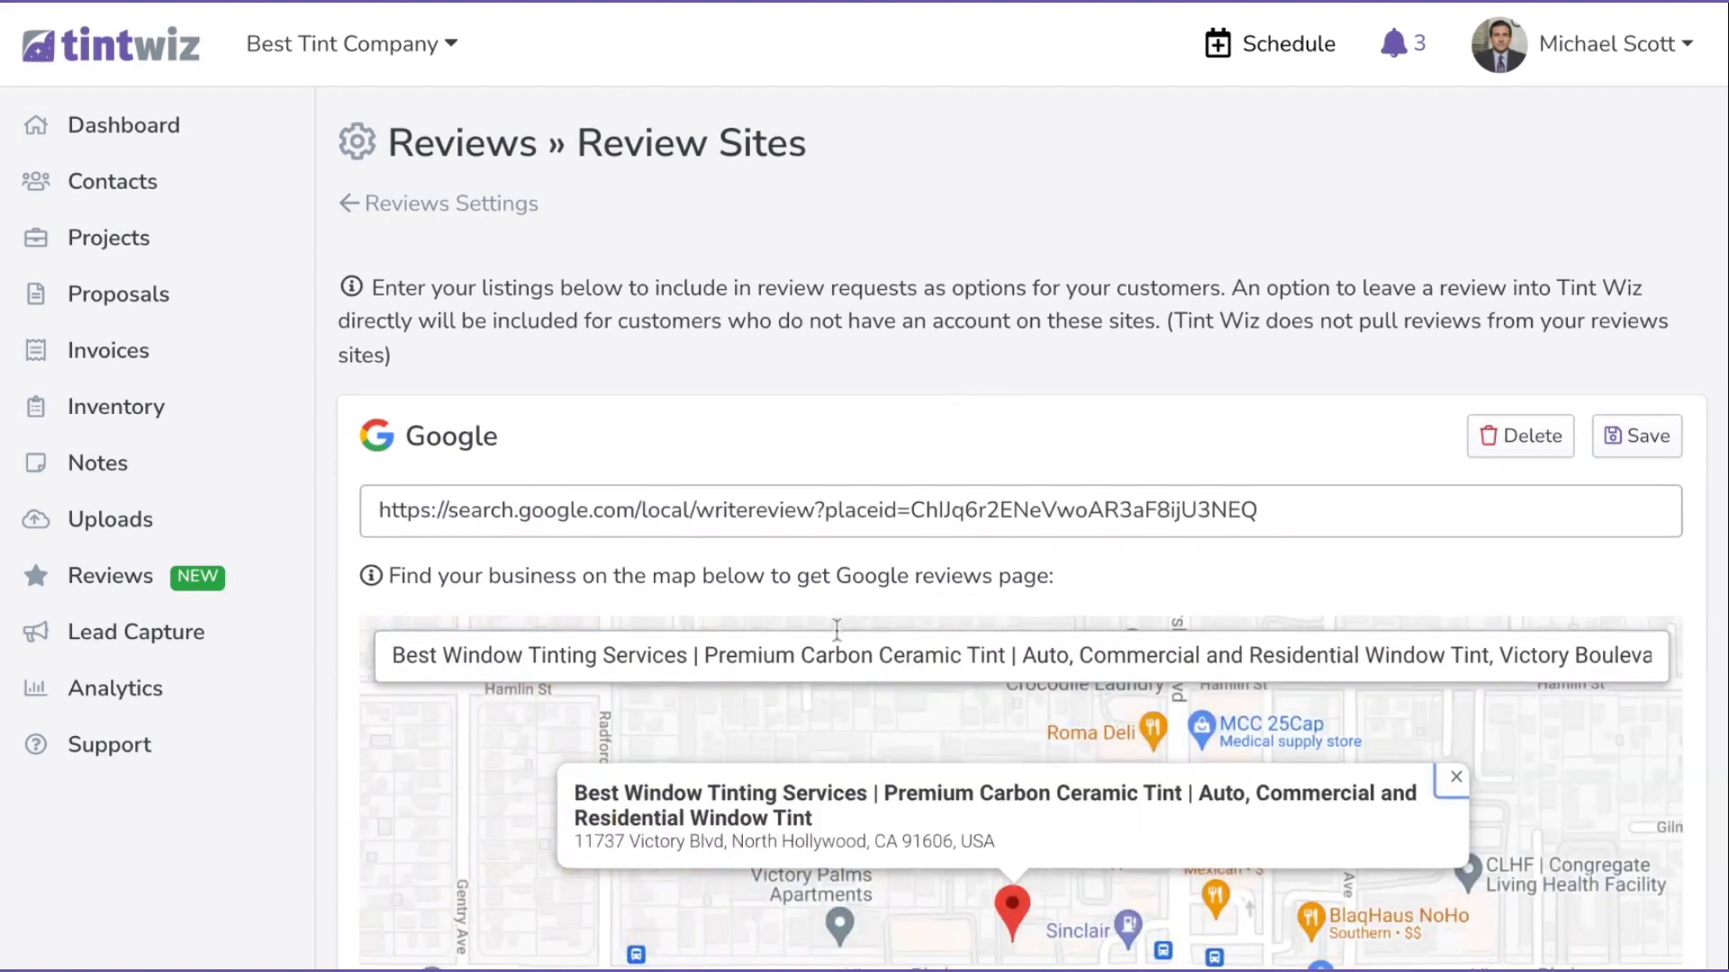
{"action": "scroll", "coordinate": [836, 630], "scroll_direction": "down", "scroll_amount": 1}
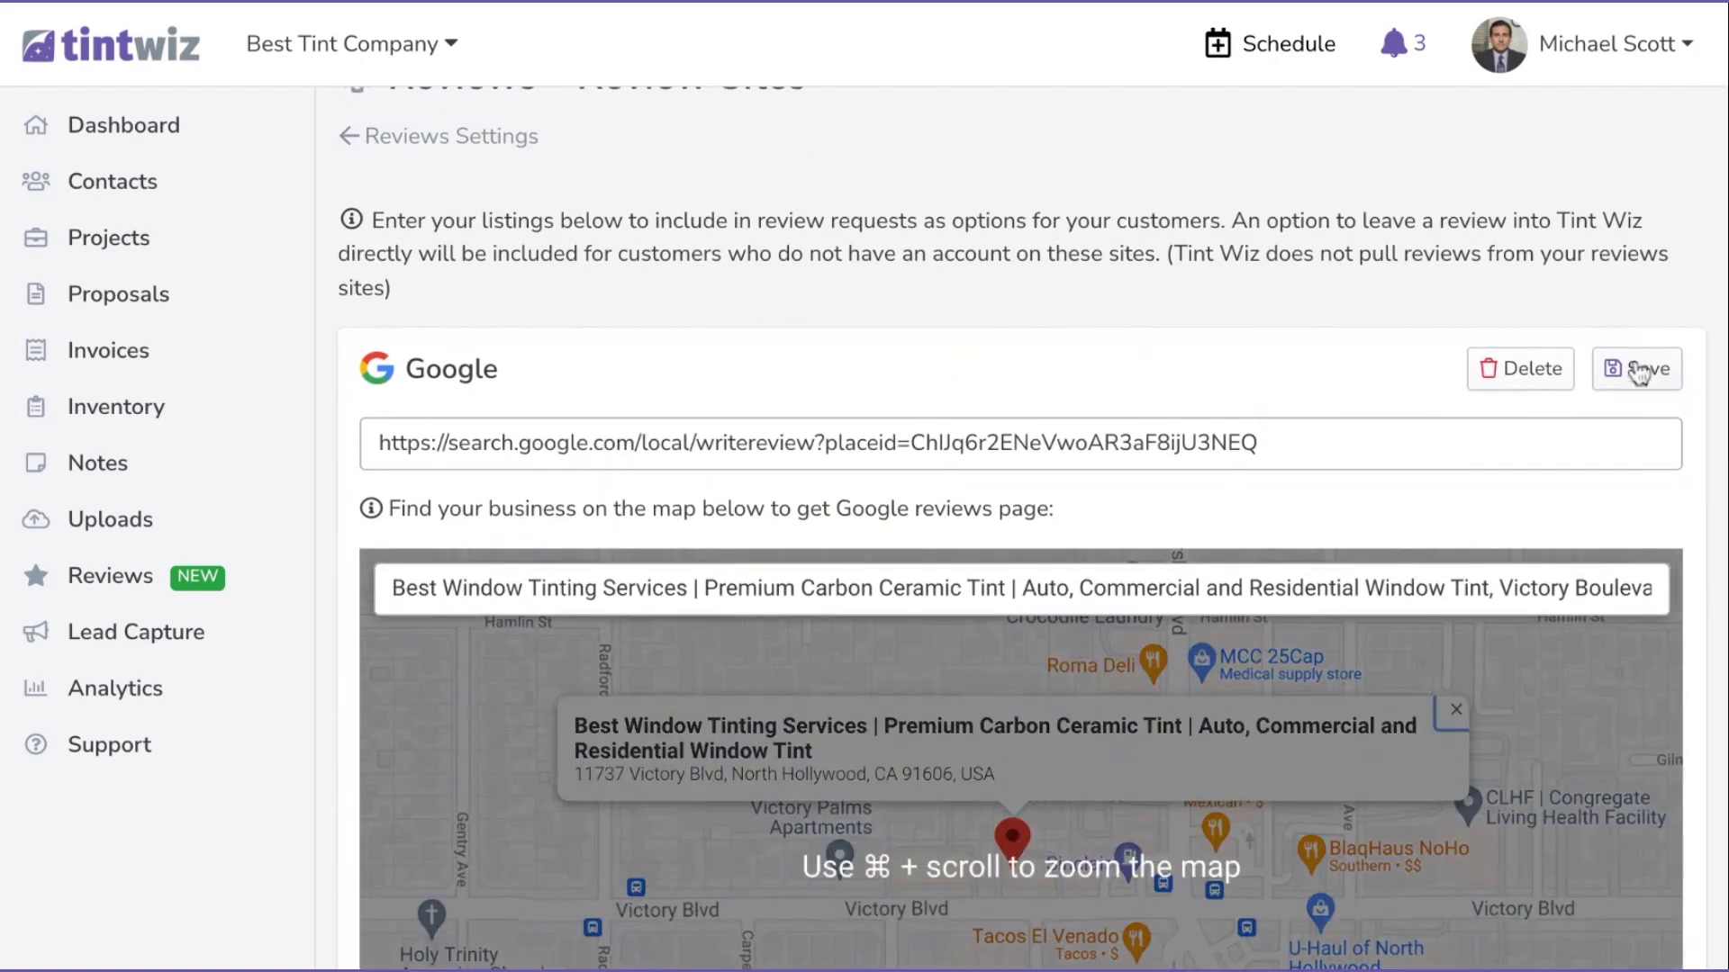
{"action": "left_click", "coordinate": [1637, 370]}
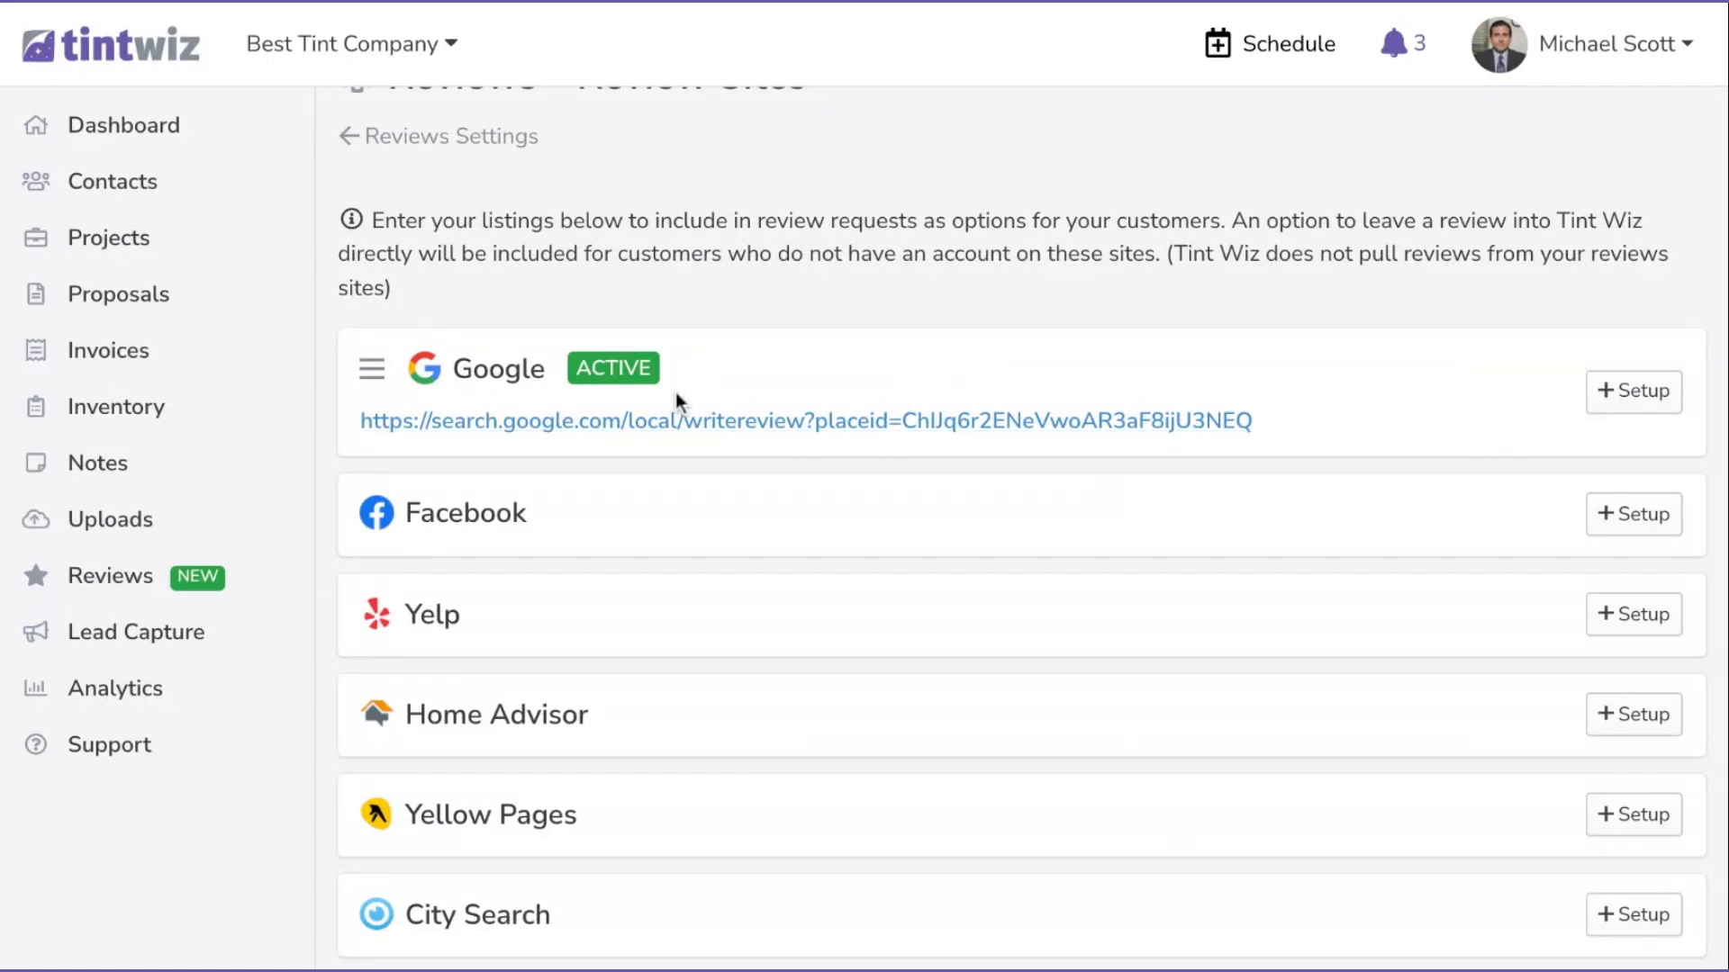
{"action": "scroll", "coordinate": [677, 397], "scroll_direction": "up", "scroll_amount": 1}
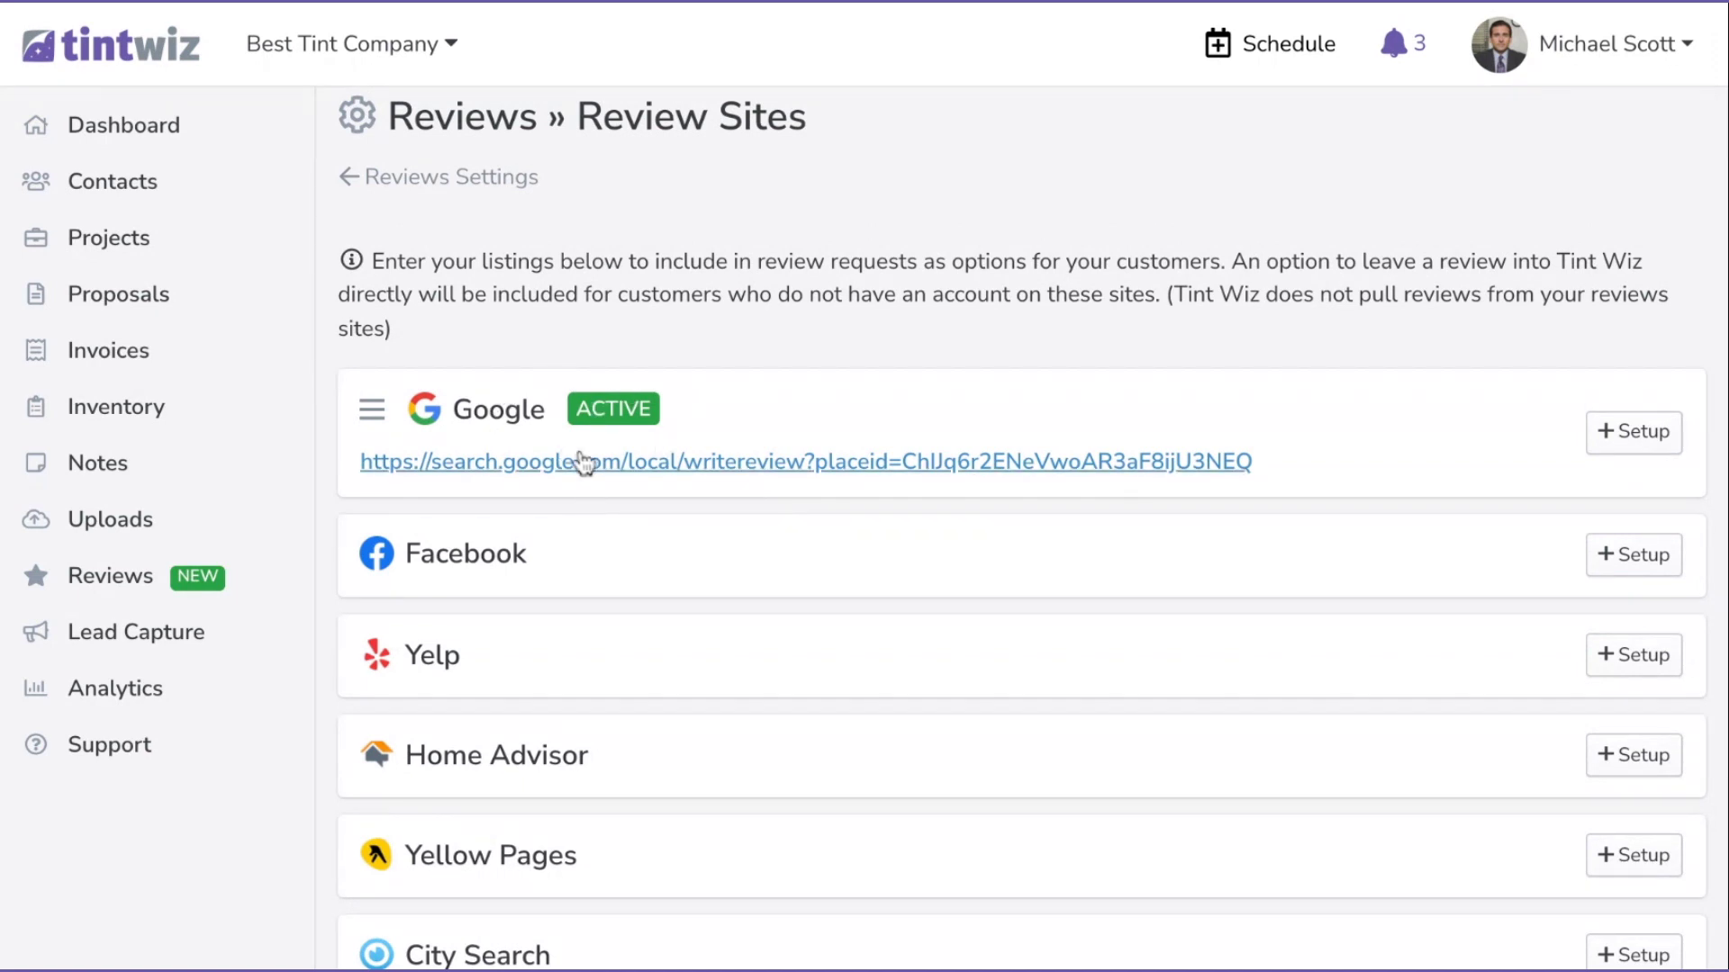
Open the Setup URL fields for Facebook, Yelp and Home Advisor.
{"action": "scroll", "coordinate": [578, 543], "scroll_direction": "down", "scroll_amount": 2}
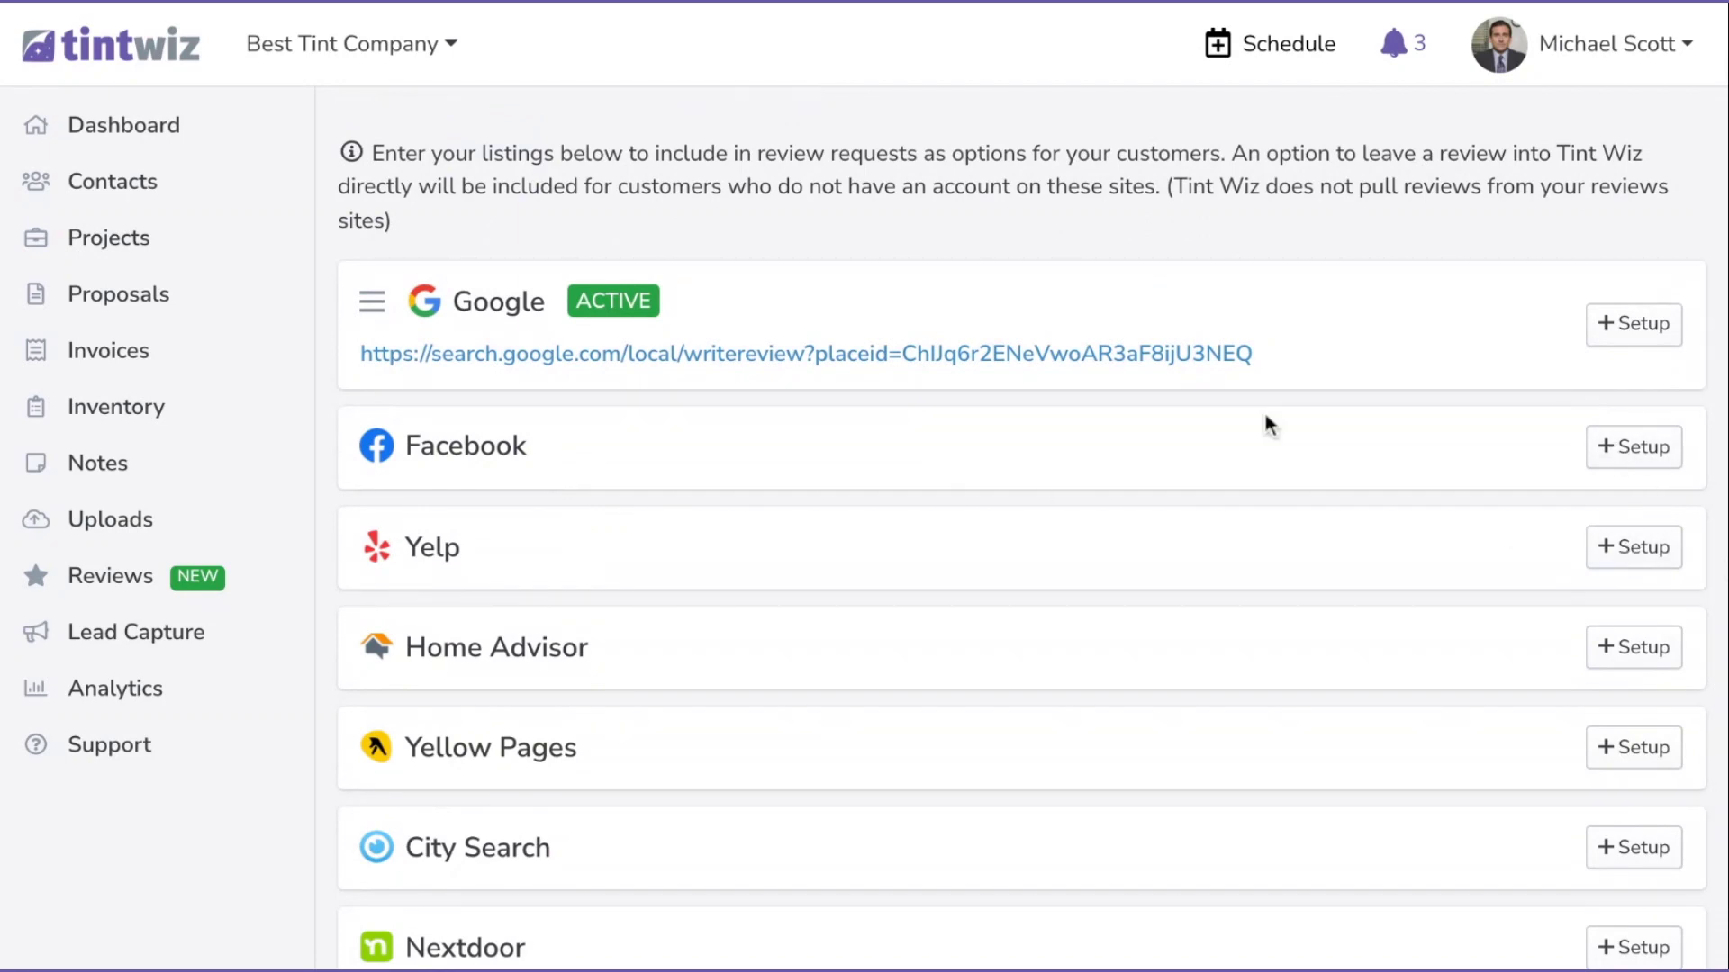
{"action": "left_click", "coordinate": [1621, 447]}
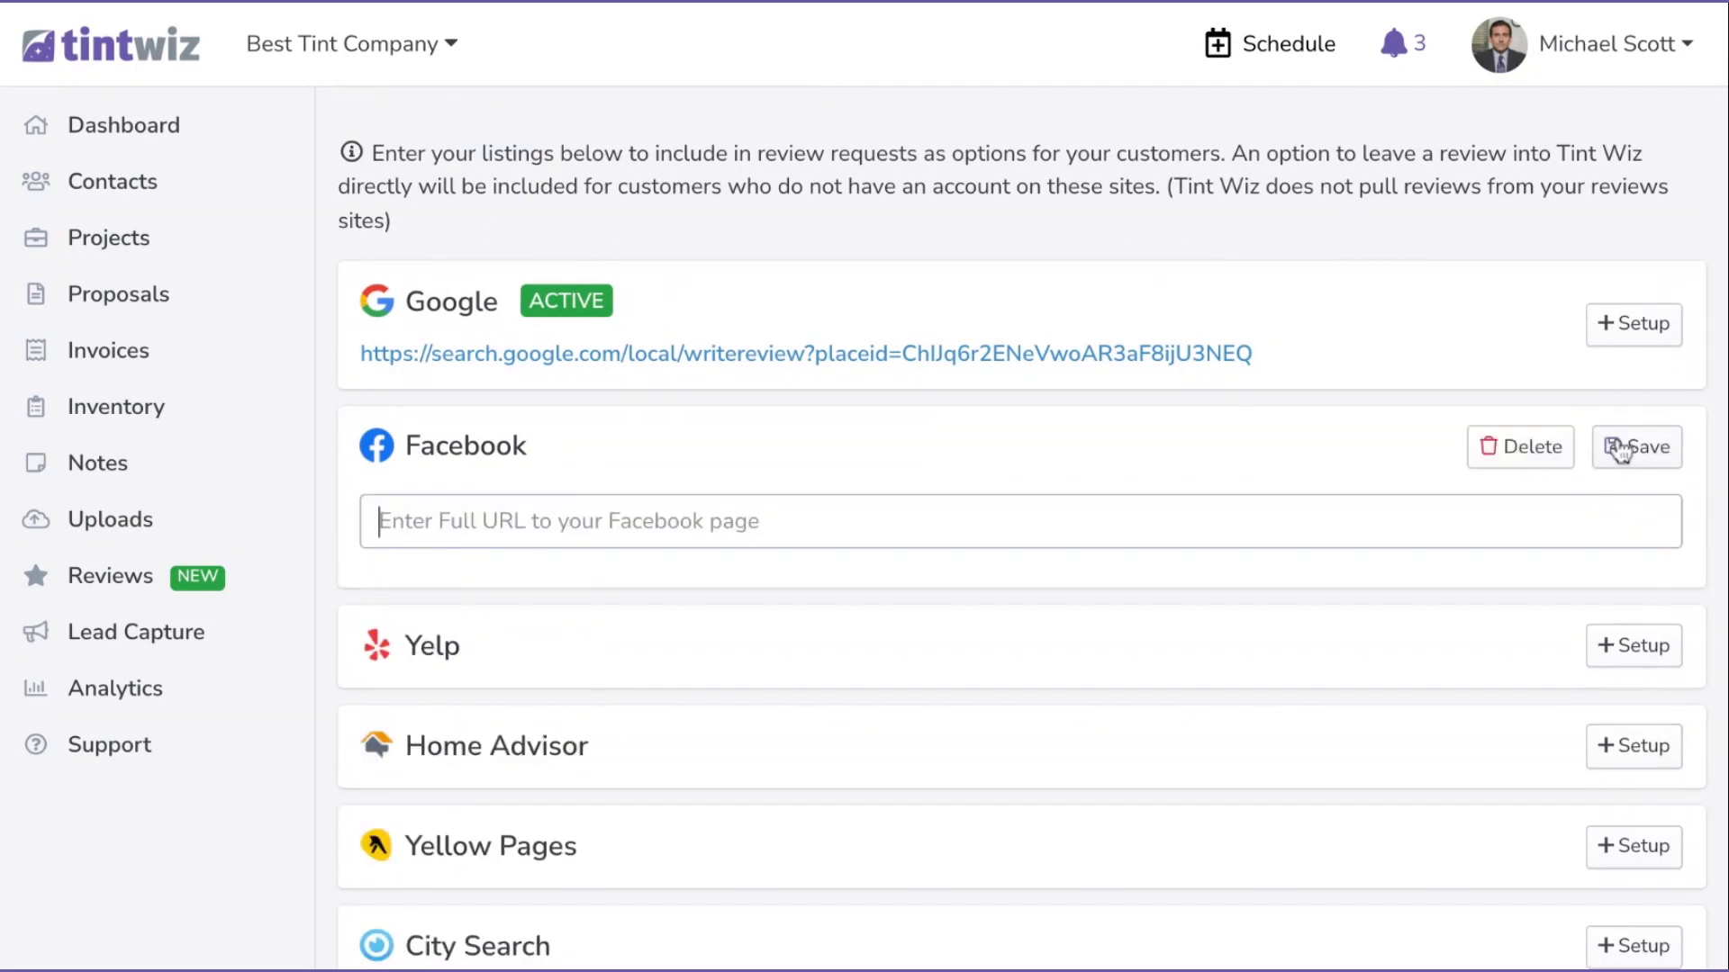
{"action": "left_click", "coordinate": [1632, 648]}
{"action": "scroll", "coordinate": [1628, 654], "scroll_direction": "down", "scroll_amount": 2}
{"action": "left_click", "coordinate": [1625, 556]}
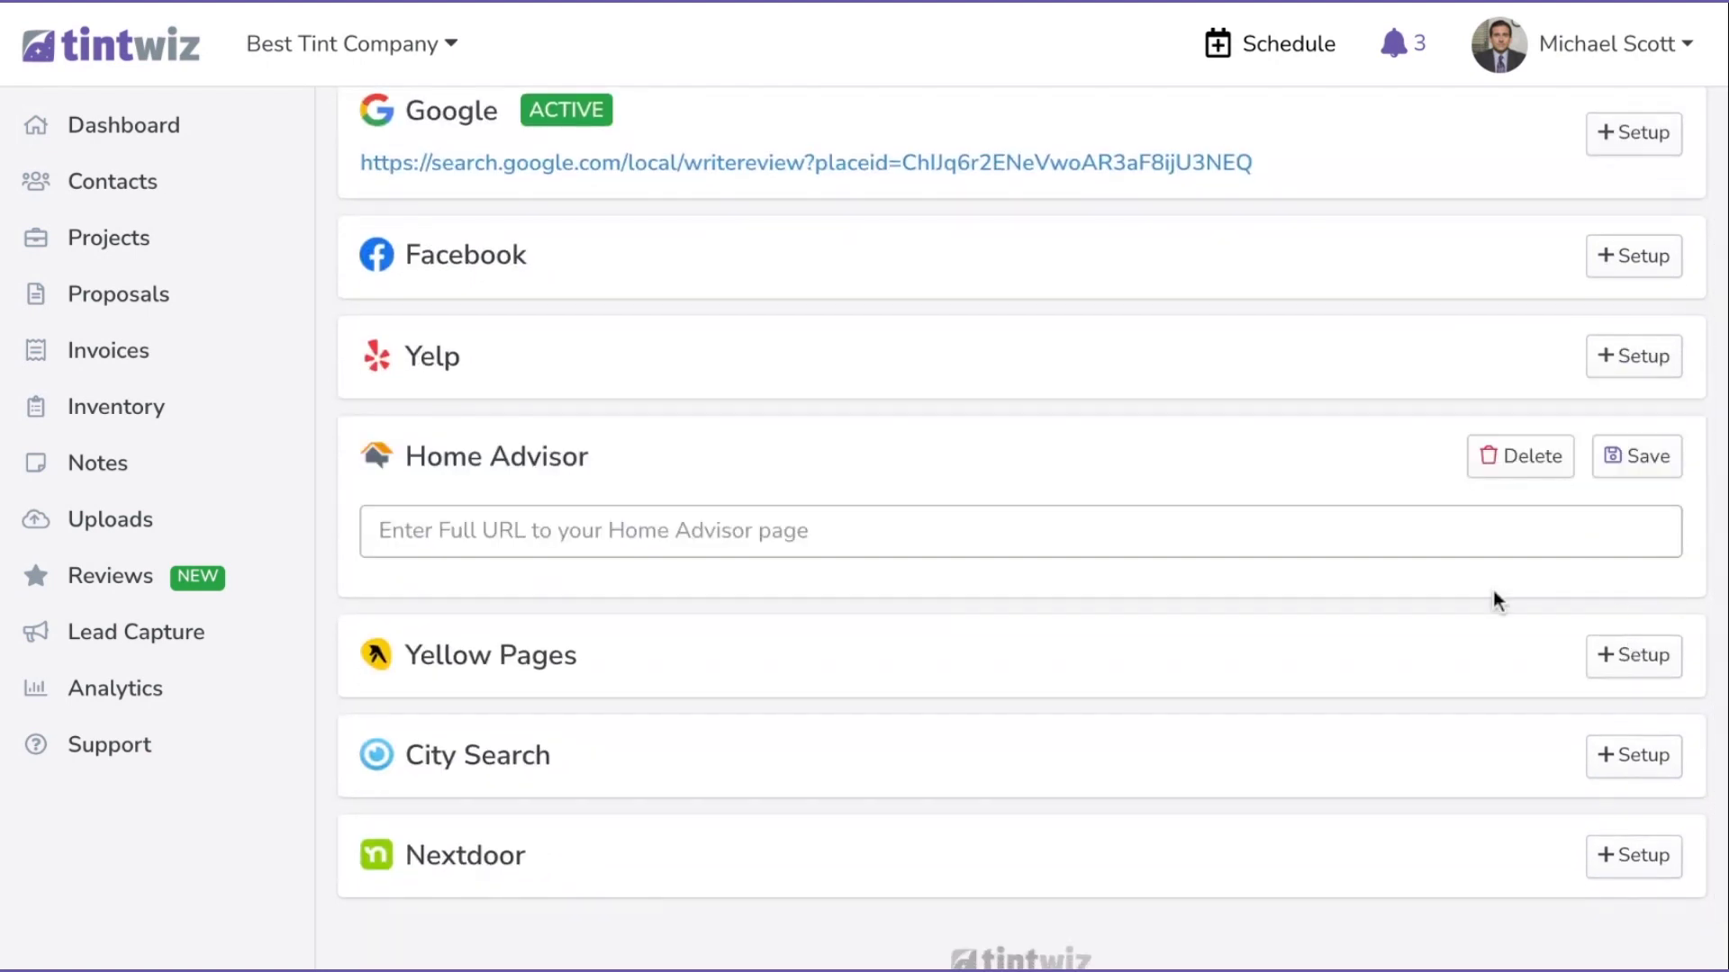
Look over the review sites list, then return to Reviews Settings.
{"action": "scroll", "coordinate": [1441, 608], "scroll_direction": "down", "scroll_amount": 1}
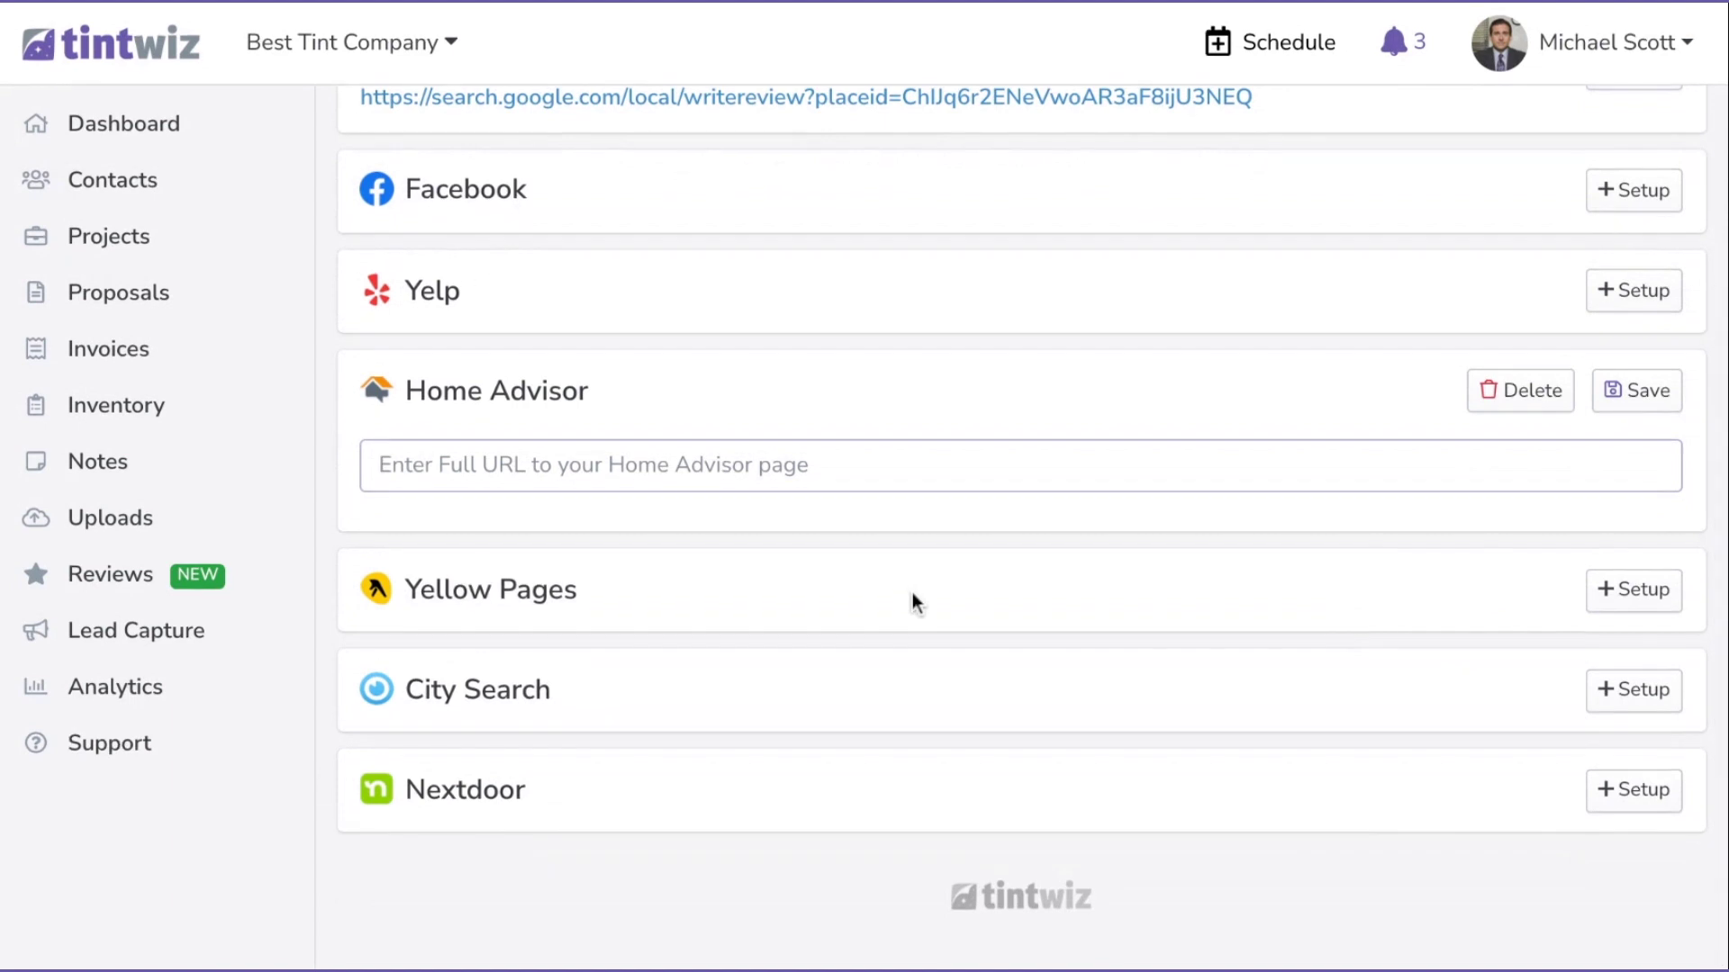
{"action": "scroll", "coordinate": [911, 593], "scroll_direction": "up", "scroll_amount": 3}
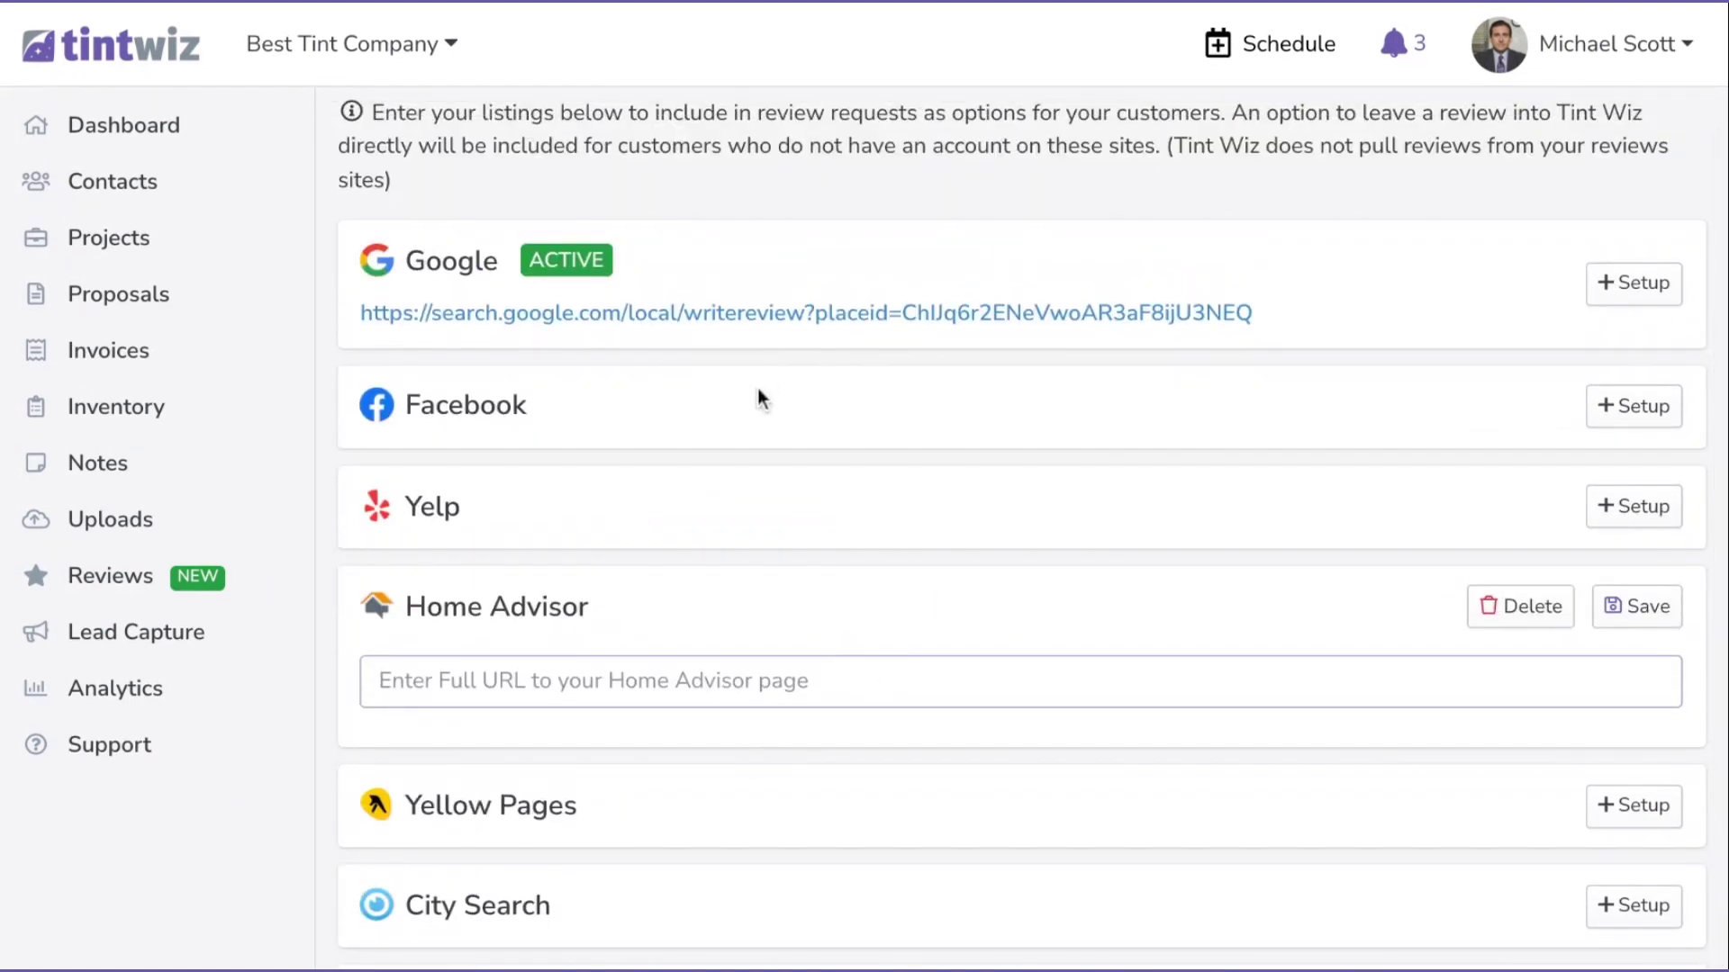
{"action": "scroll", "coordinate": [758, 396], "scroll_direction": "up", "scroll_amount": 2}
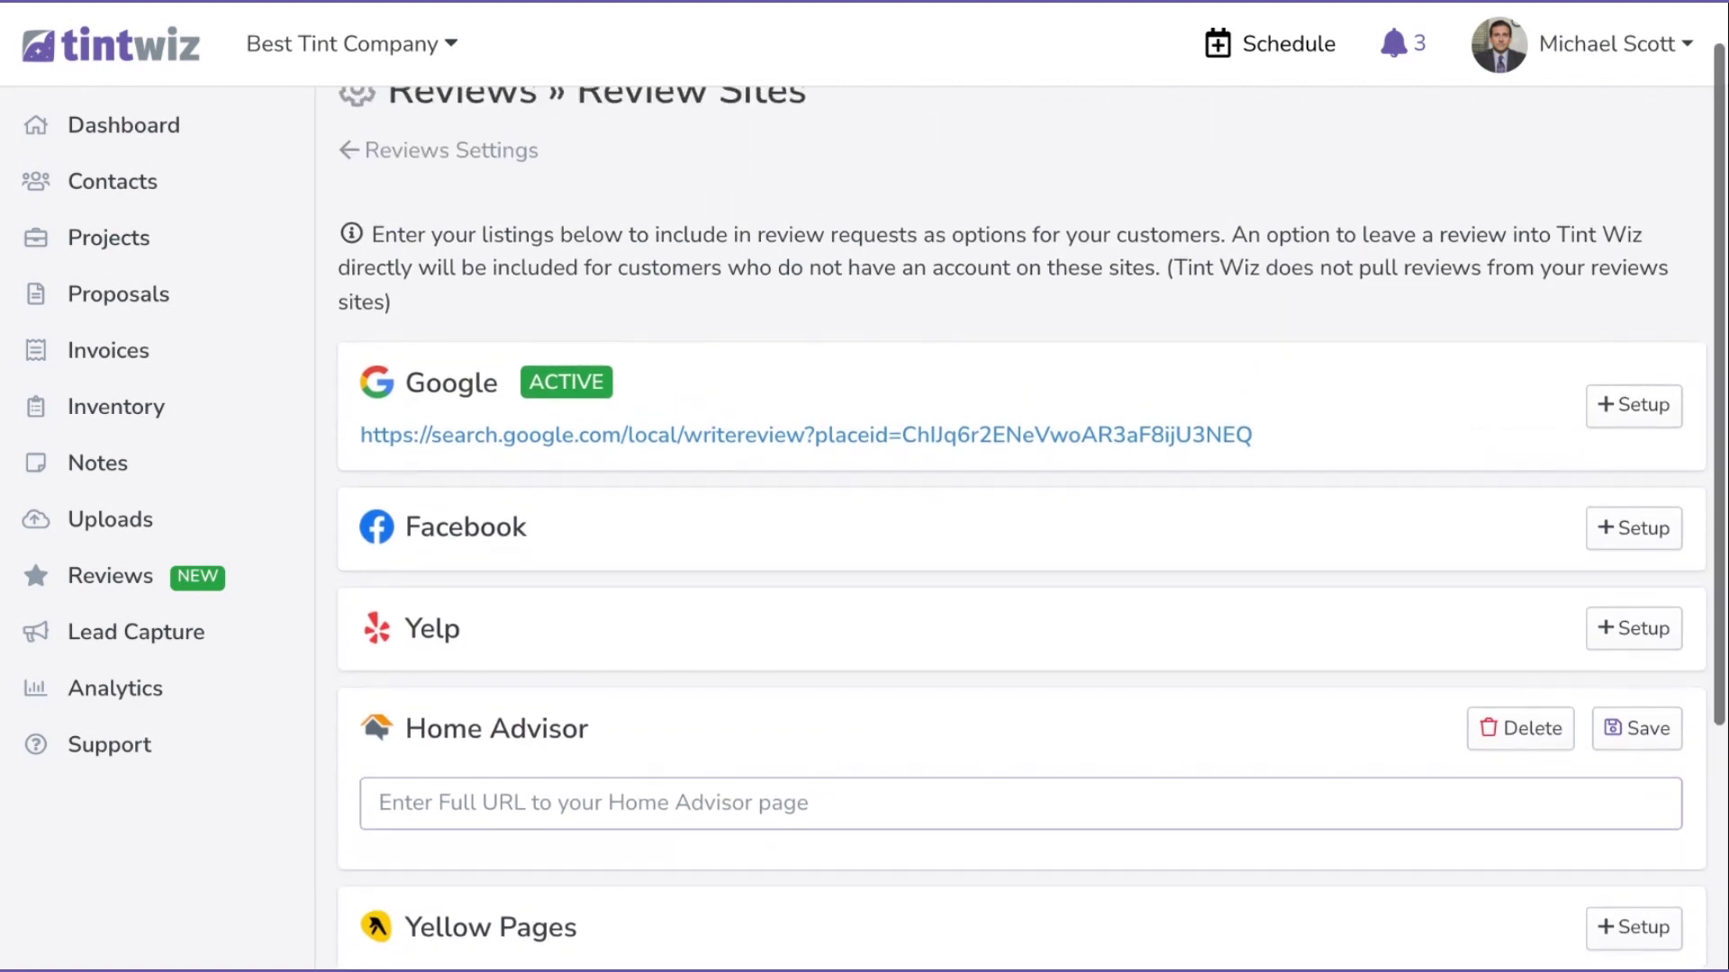
{"action": "scroll", "coordinate": [1018, 486], "scroll_direction": "up", "scroll_amount": 1}
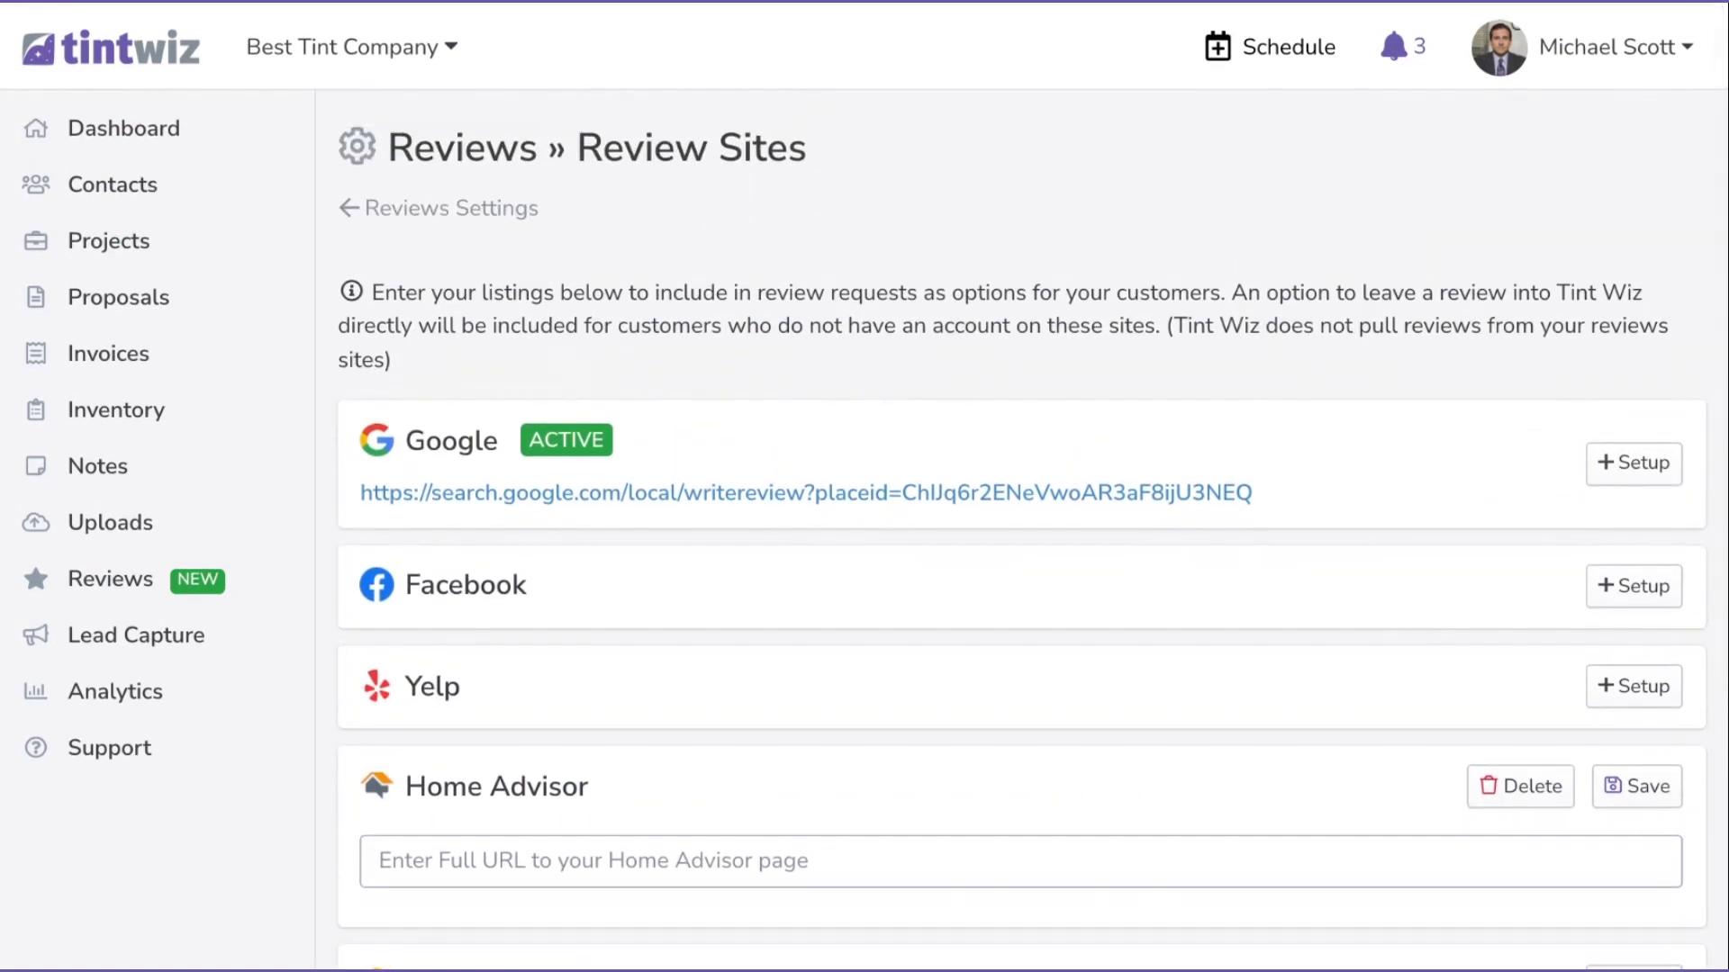
{"action": "scroll", "coordinate": [641, 692], "scroll_direction": "down", "scroll_amount": 2}
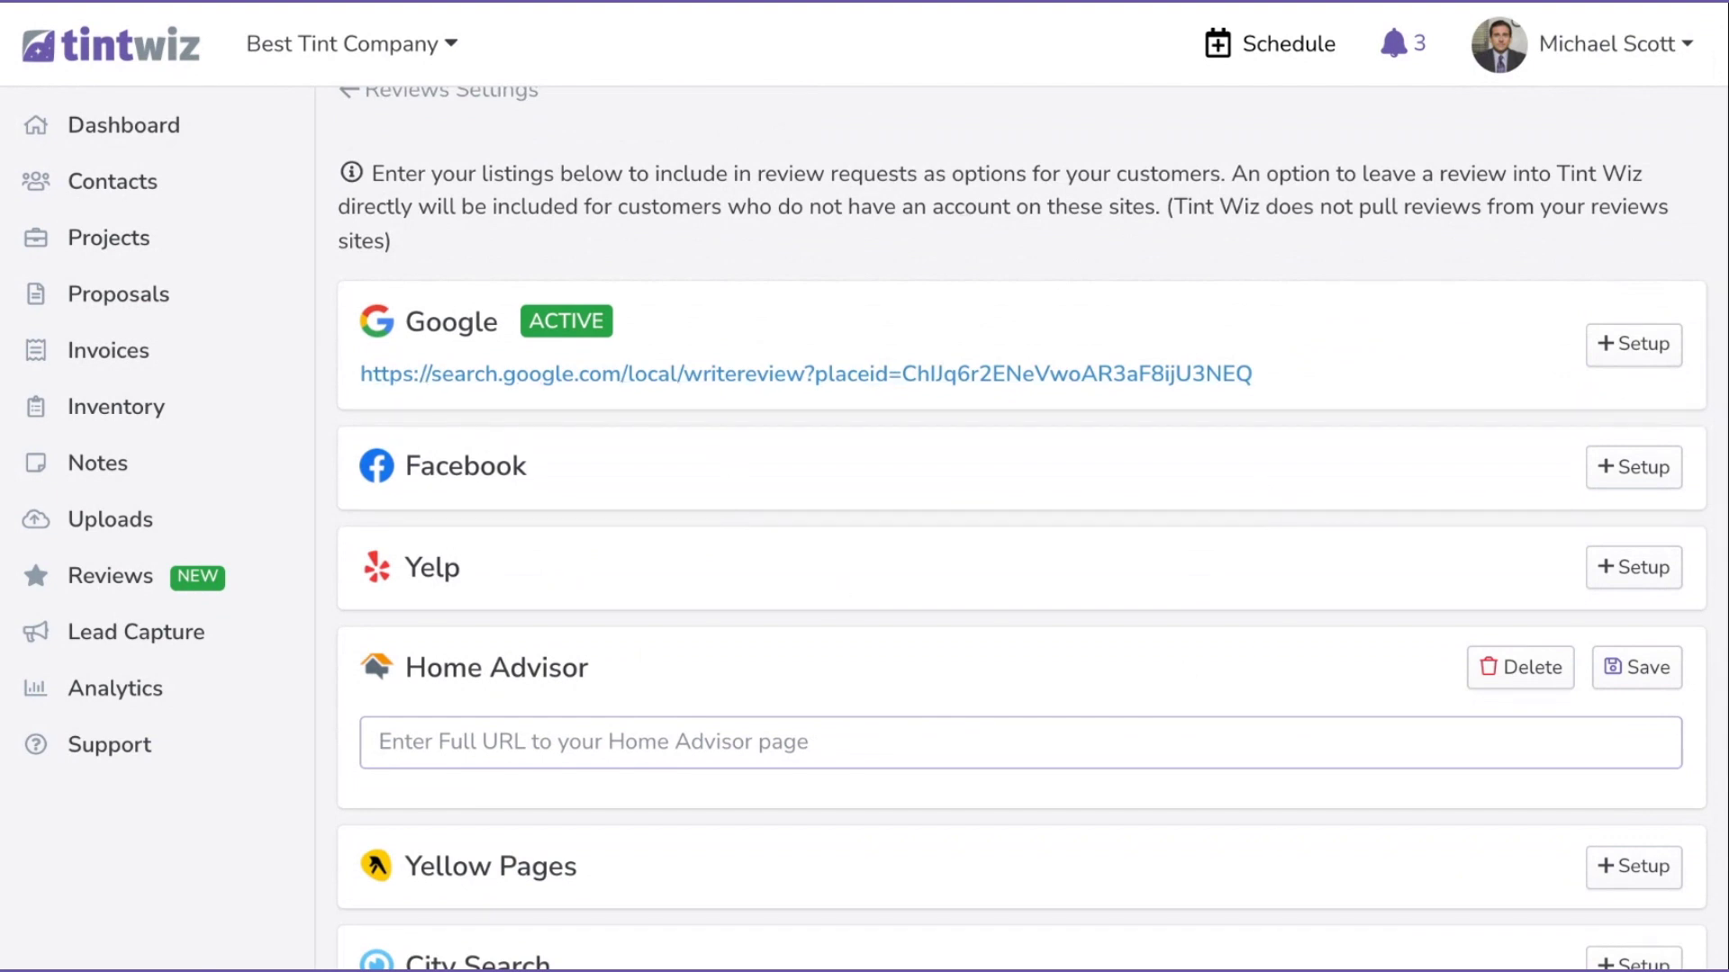
{"action": "scroll", "coordinate": [1018, 486], "scroll_direction": "up", "scroll_amount": 2}
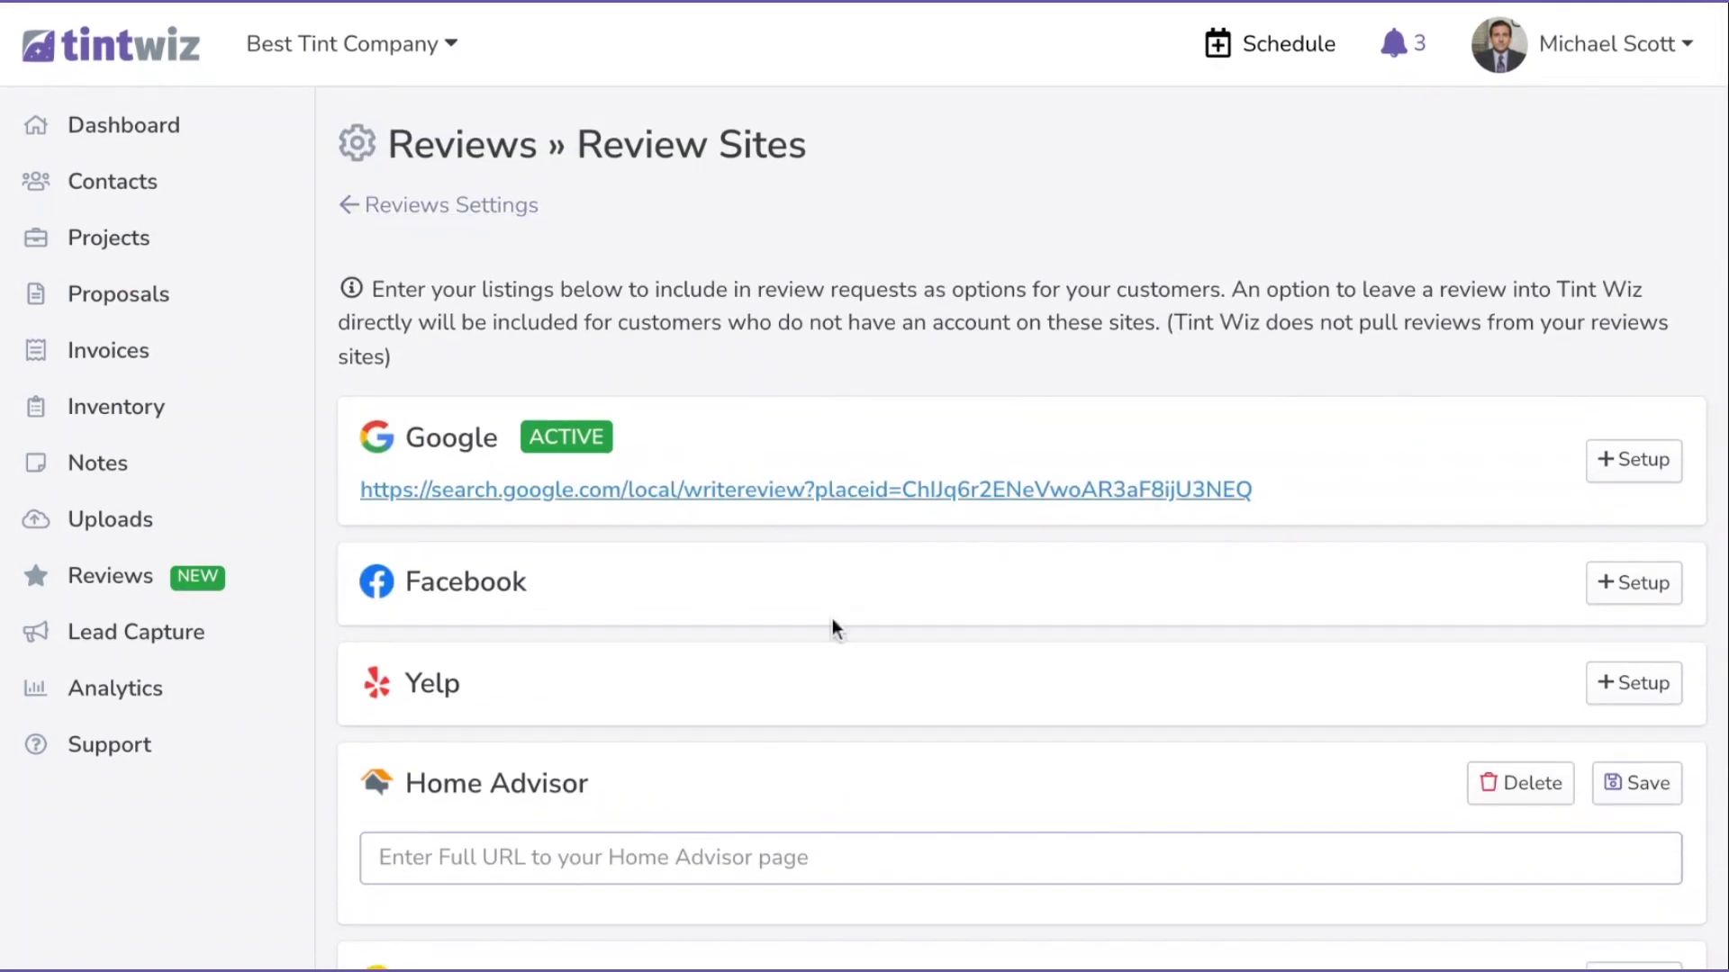
{"action": "left_click", "coordinate": [378, 209]}
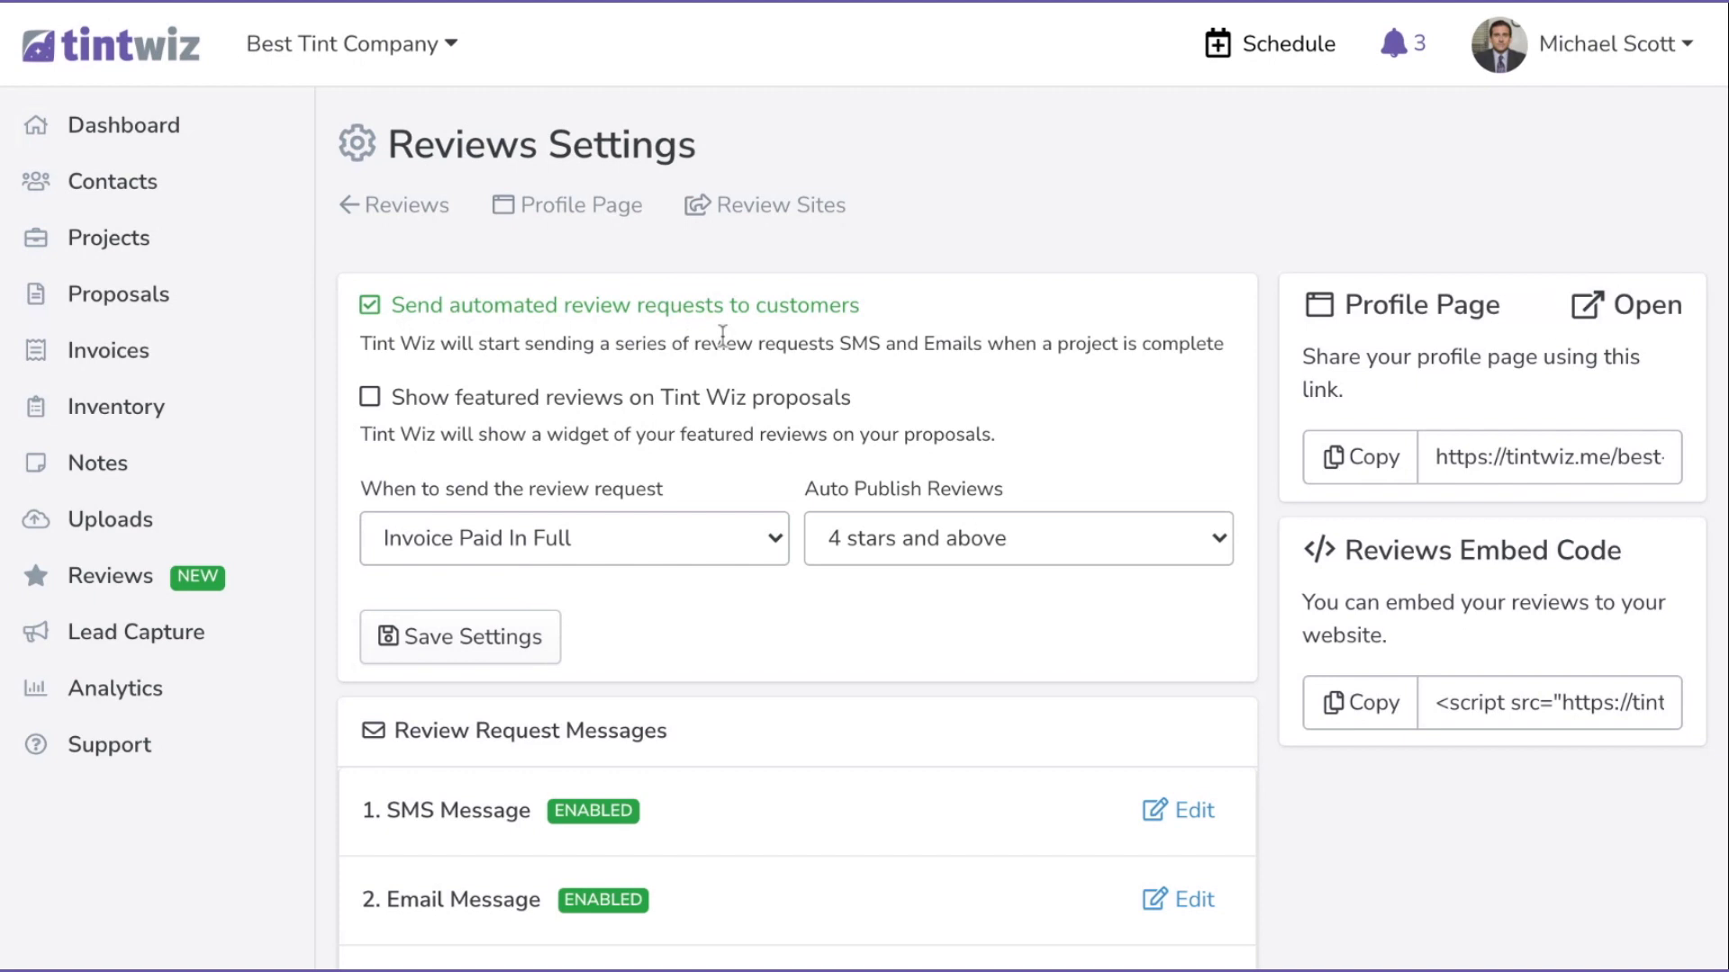
Scroll to Review Request Messages and open the SMS message for editing.
{"action": "scroll", "coordinate": [722, 335], "scroll_direction": "down", "scroll_amount": 3}
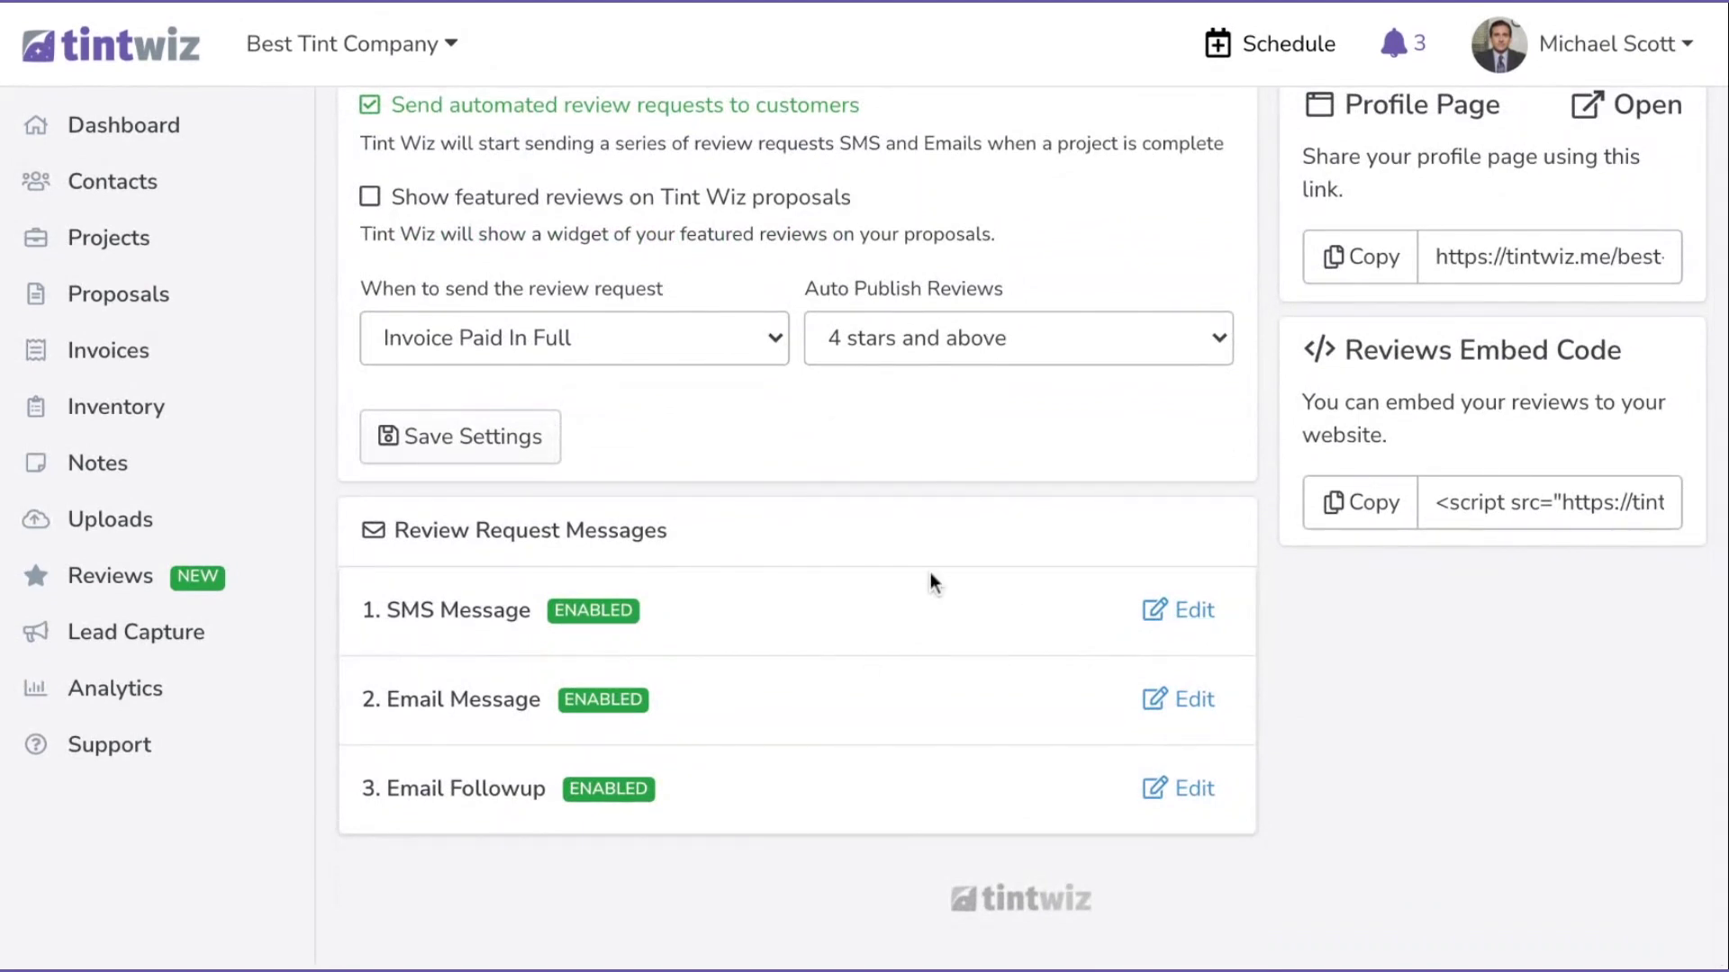
{"action": "left_click", "coordinate": [1155, 620]}
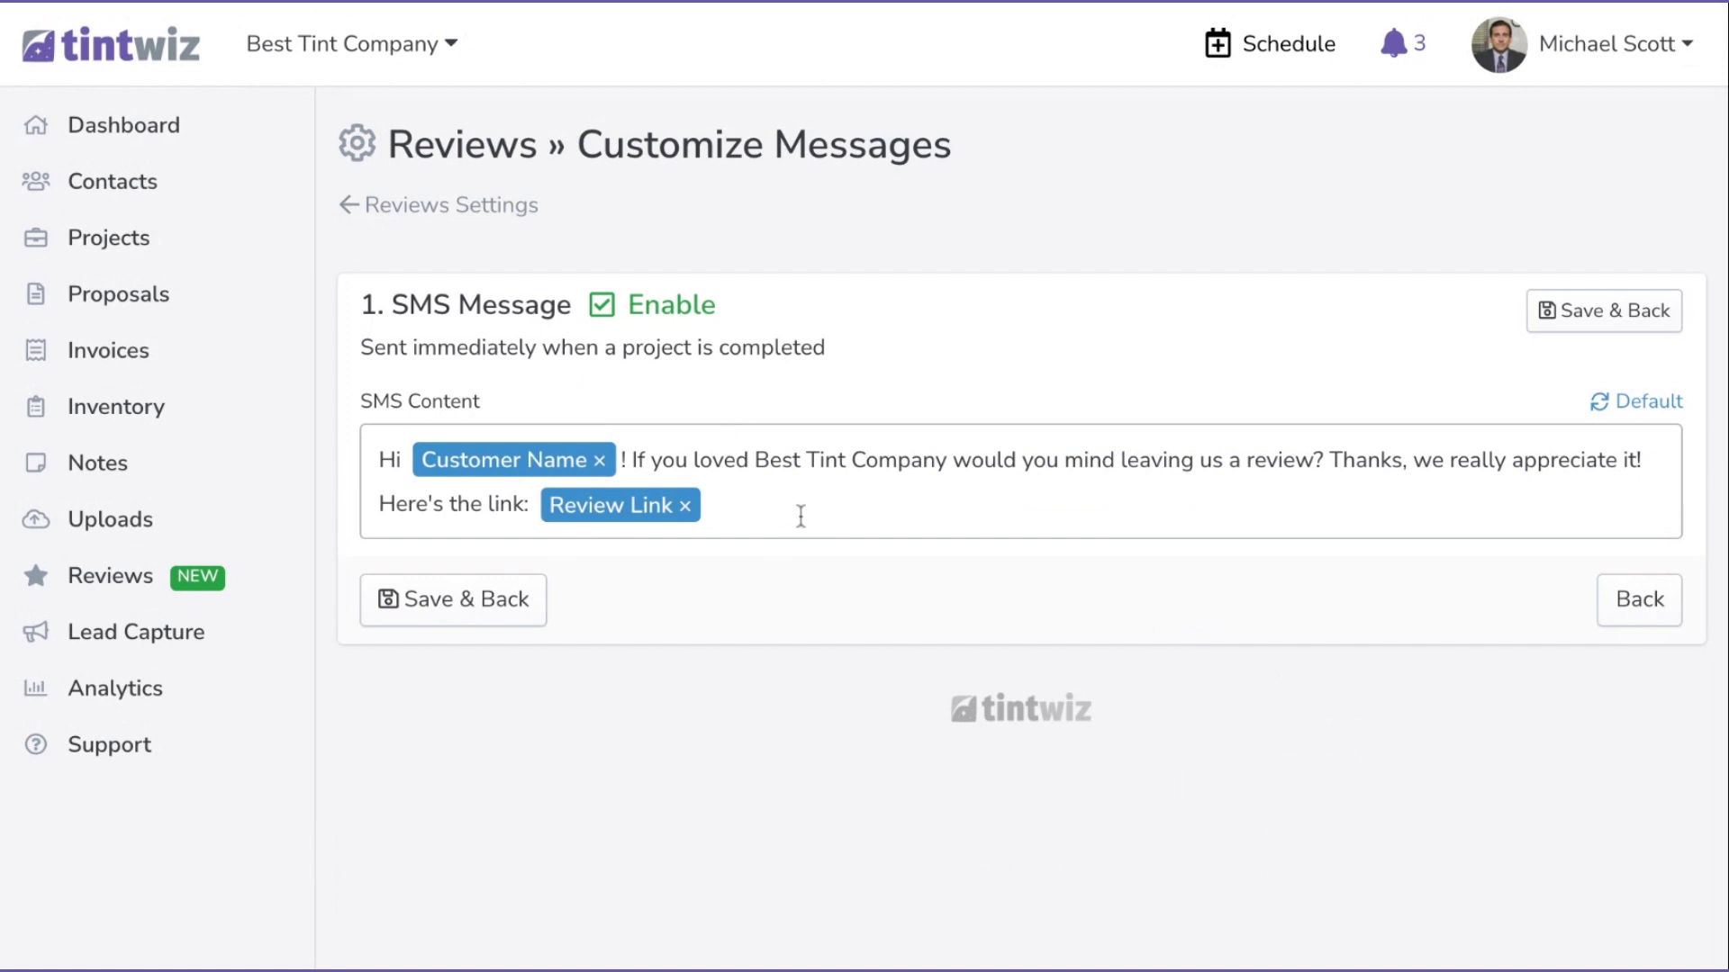
Save the SMS message unchanged and enable 'Show featured reviews on Tint Wiz proposals'.
{"action": "left_click", "coordinate": [520, 611]}
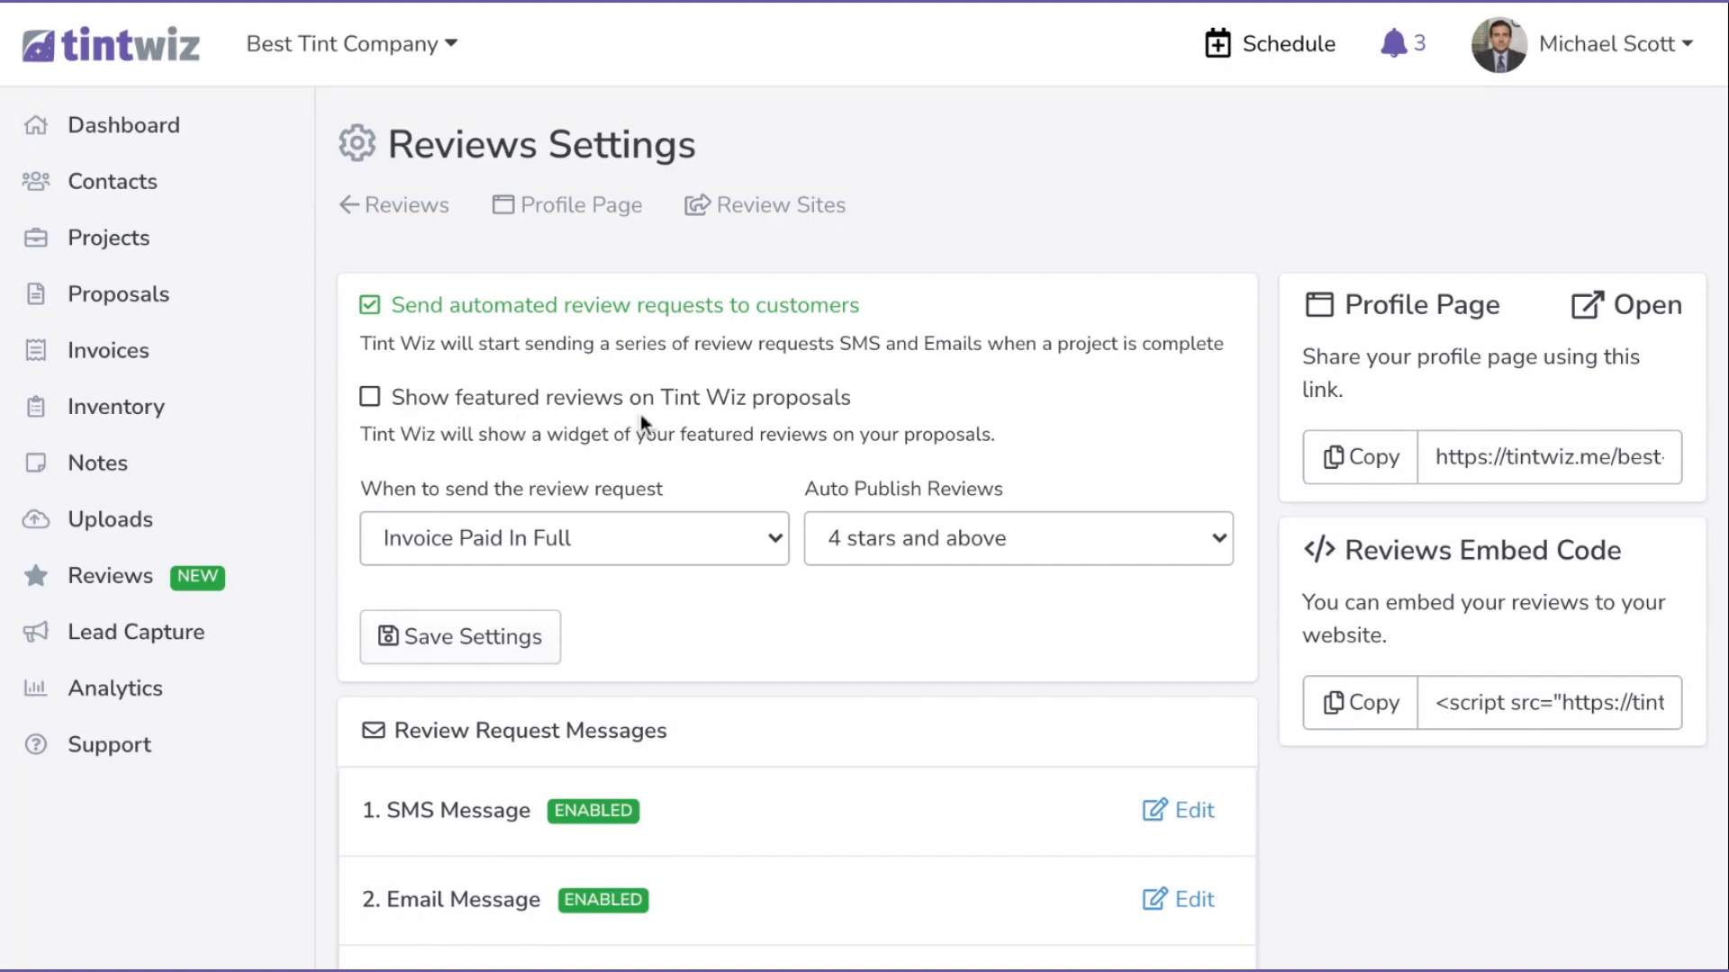
{"action": "left_click", "coordinate": [370, 402]}
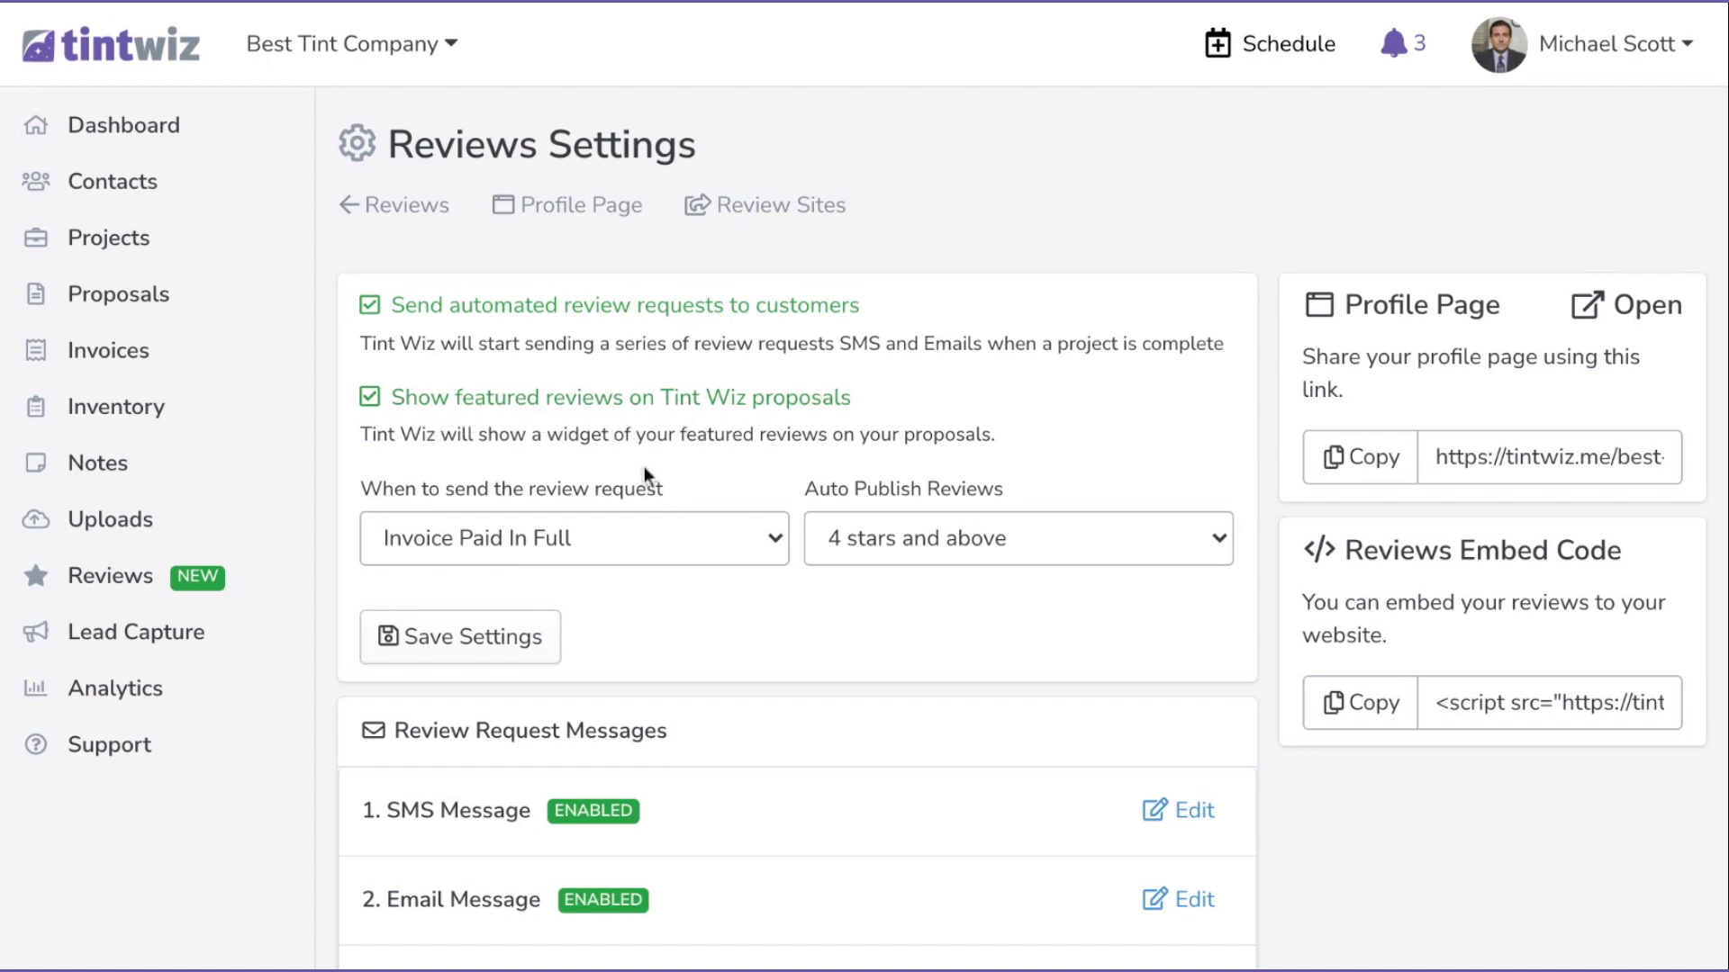
Save the review settings and select the profile page link URL.
{"action": "scroll", "coordinate": [645, 466], "scroll_direction": "down", "scroll_amount": 3}
{"action": "left_click", "coordinate": [501, 450]}
{"action": "left_click_drag", "start_coordinate": [1572, 457], "coordinate": [1666, 459]}
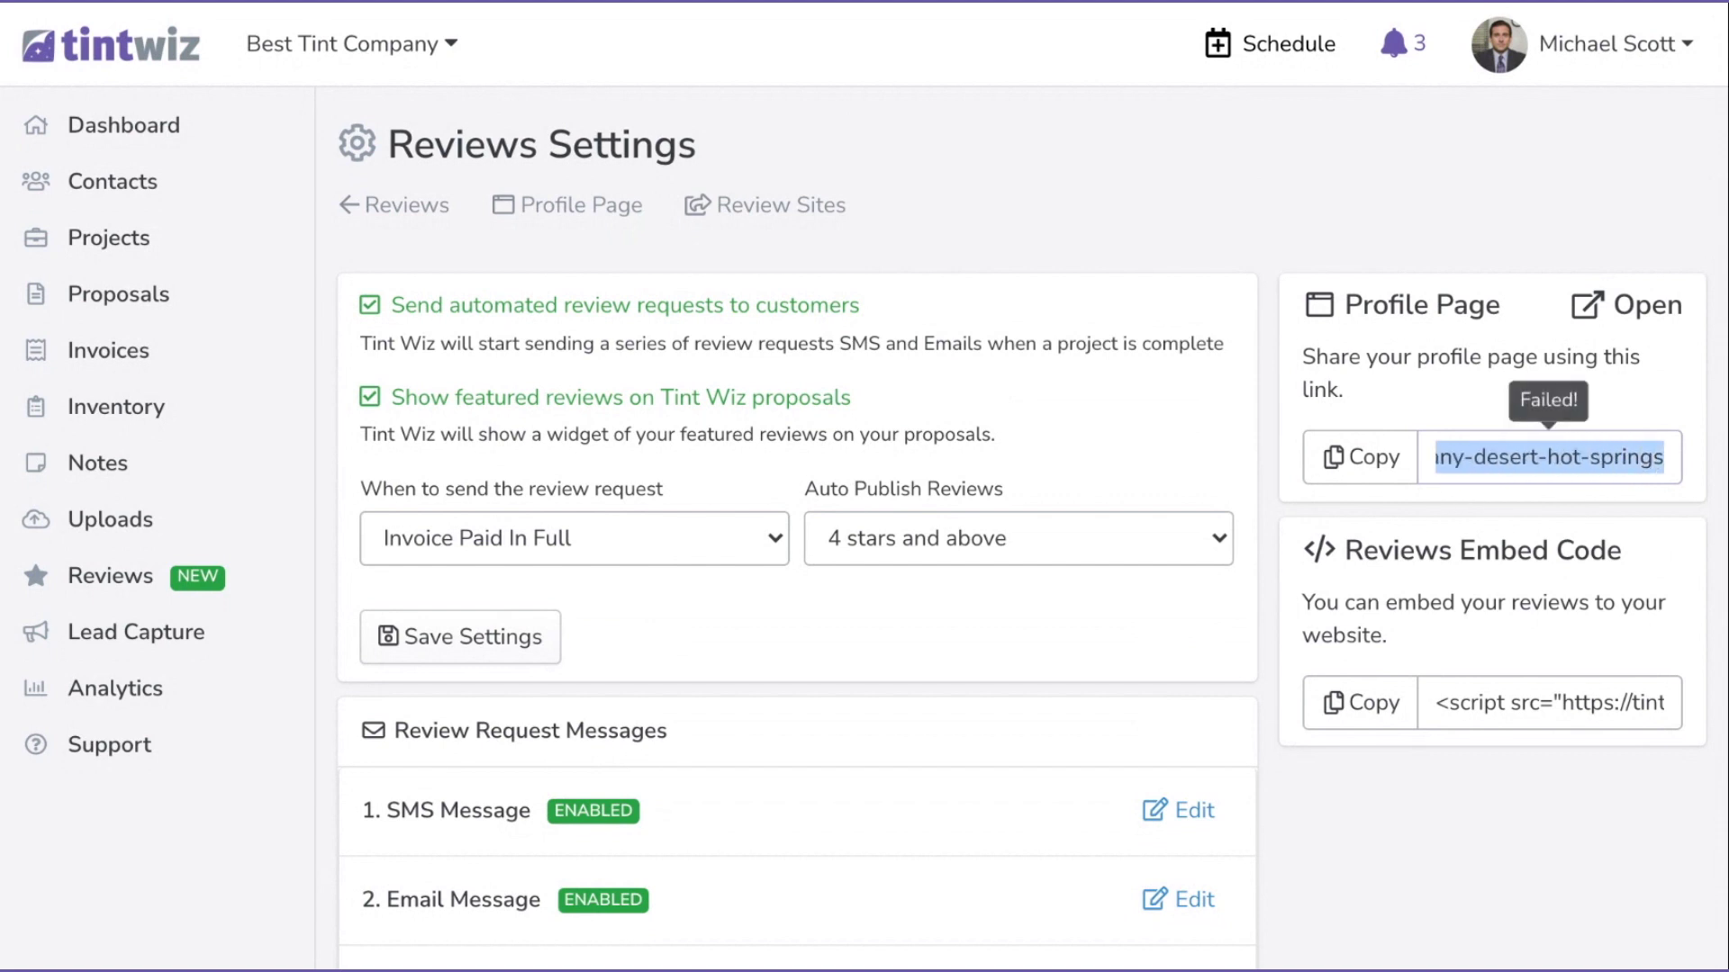
{"action": "left_click", "coordinate": [1653, 458]}
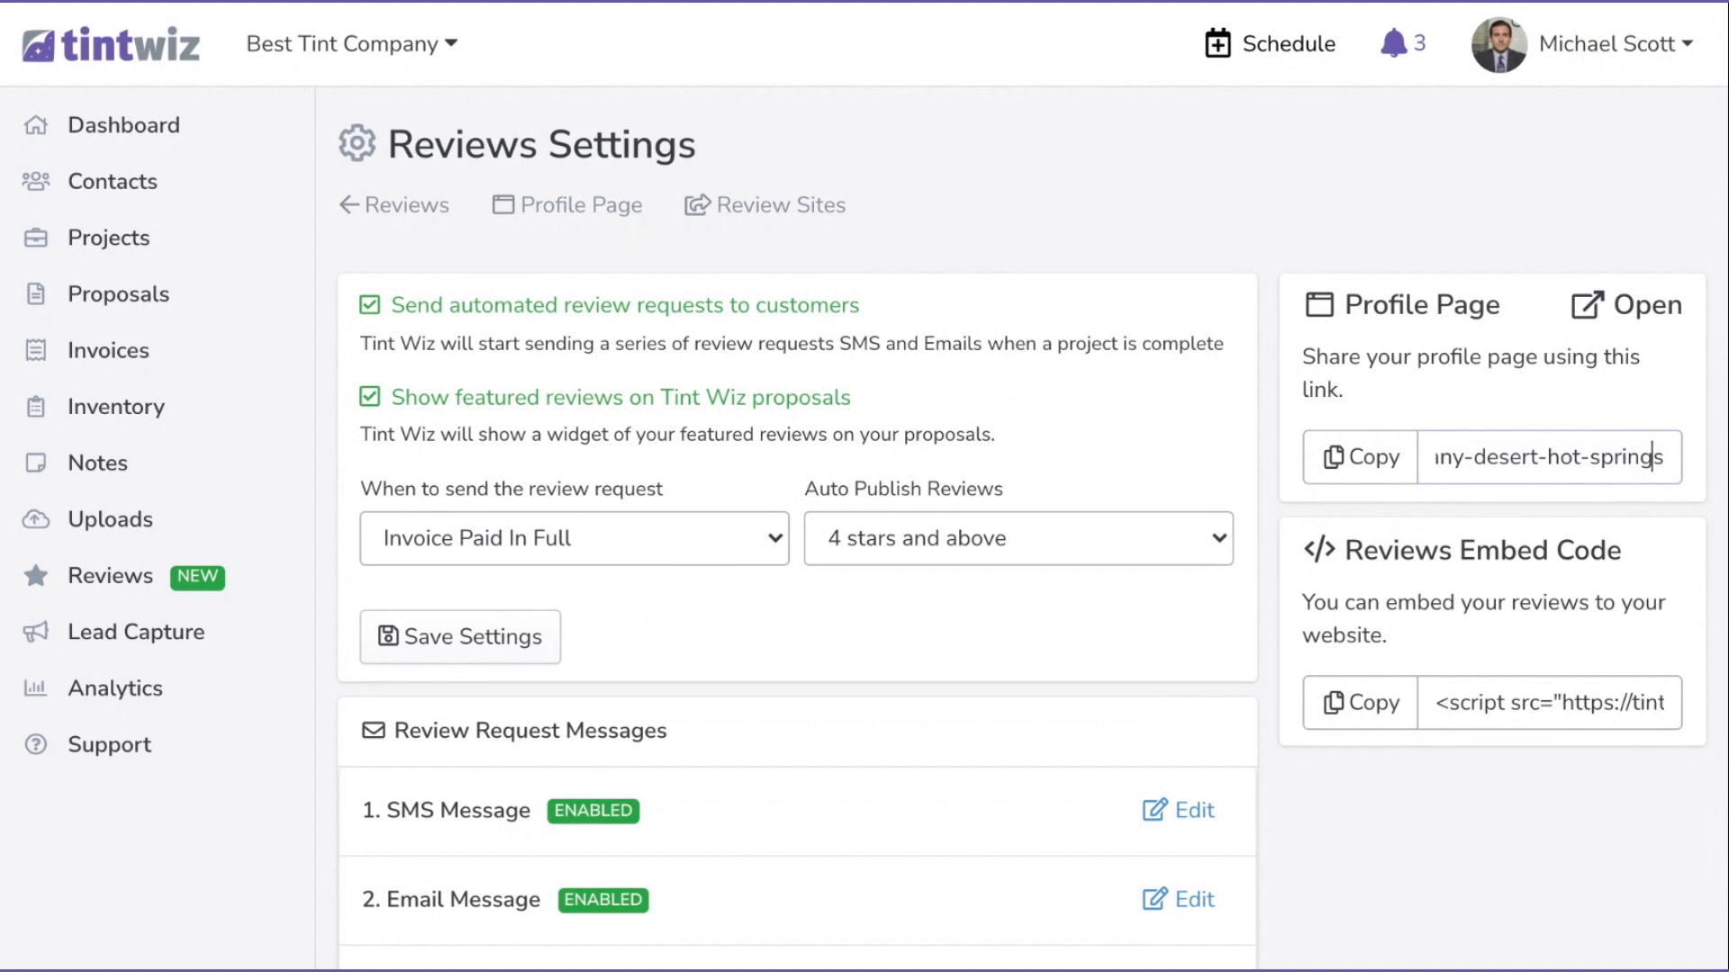
{"action": "scroll", "coordinate": [1495, 540], "scroll_direction": "down", "scroll_amount": 1}
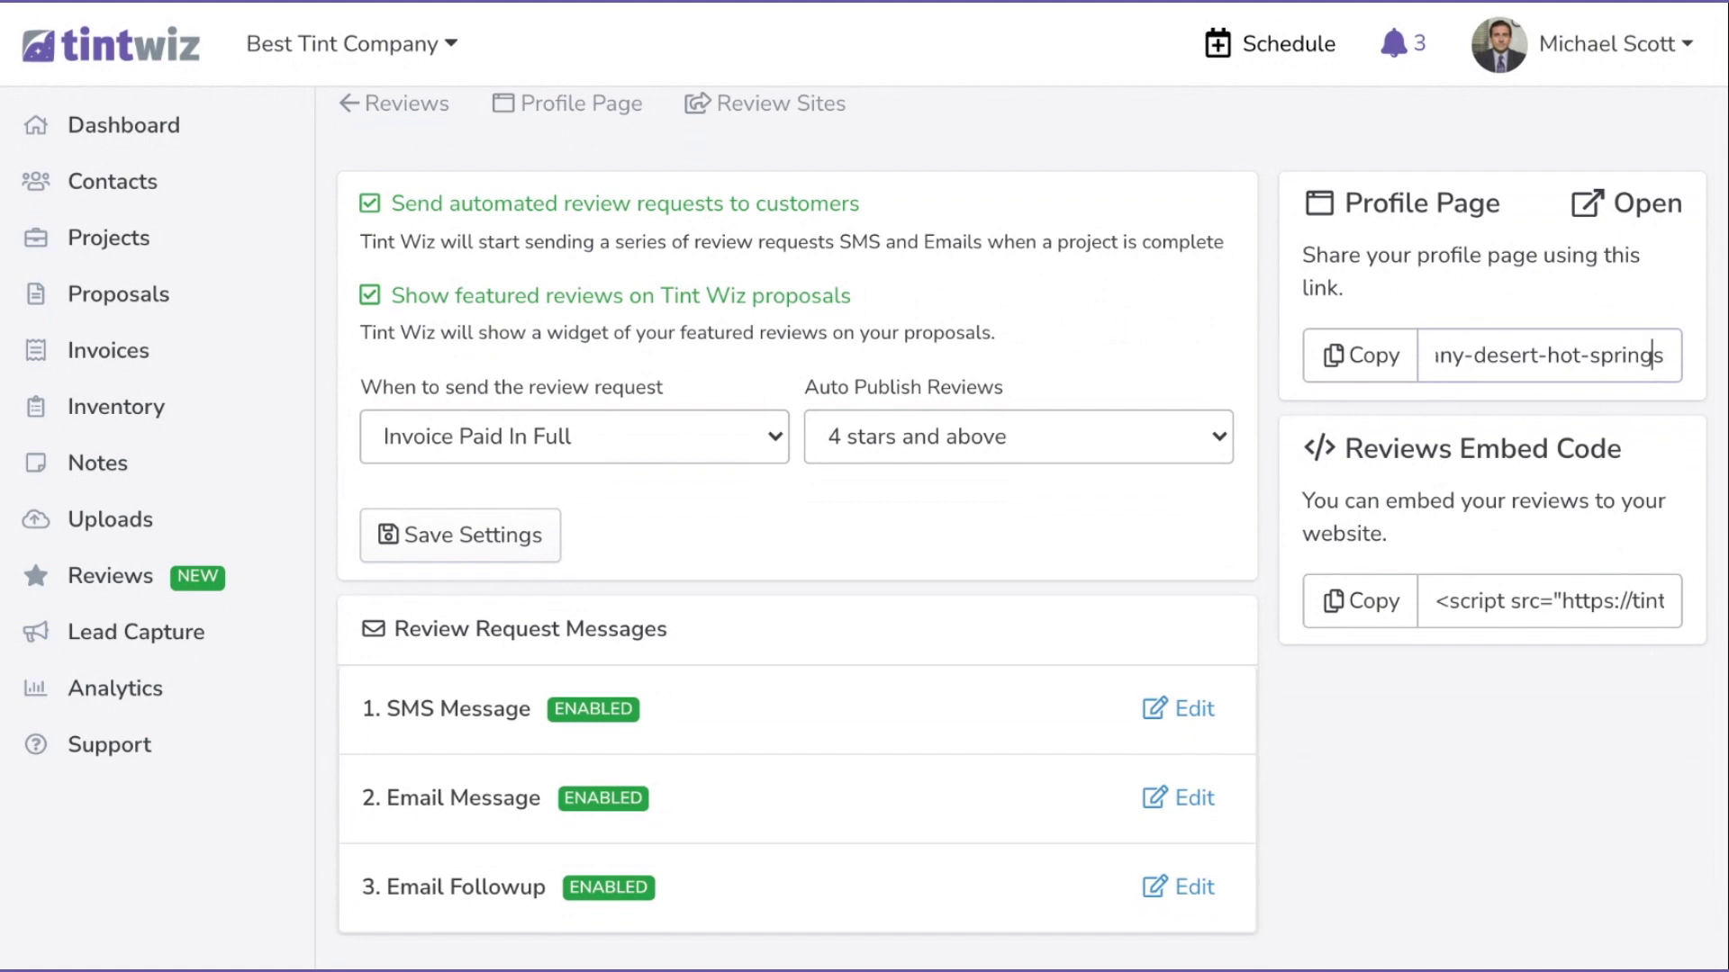
{"action": "scroll", "coordinate": [1030, 494], "scroll_direction": "up", "scroll_amount": 1}
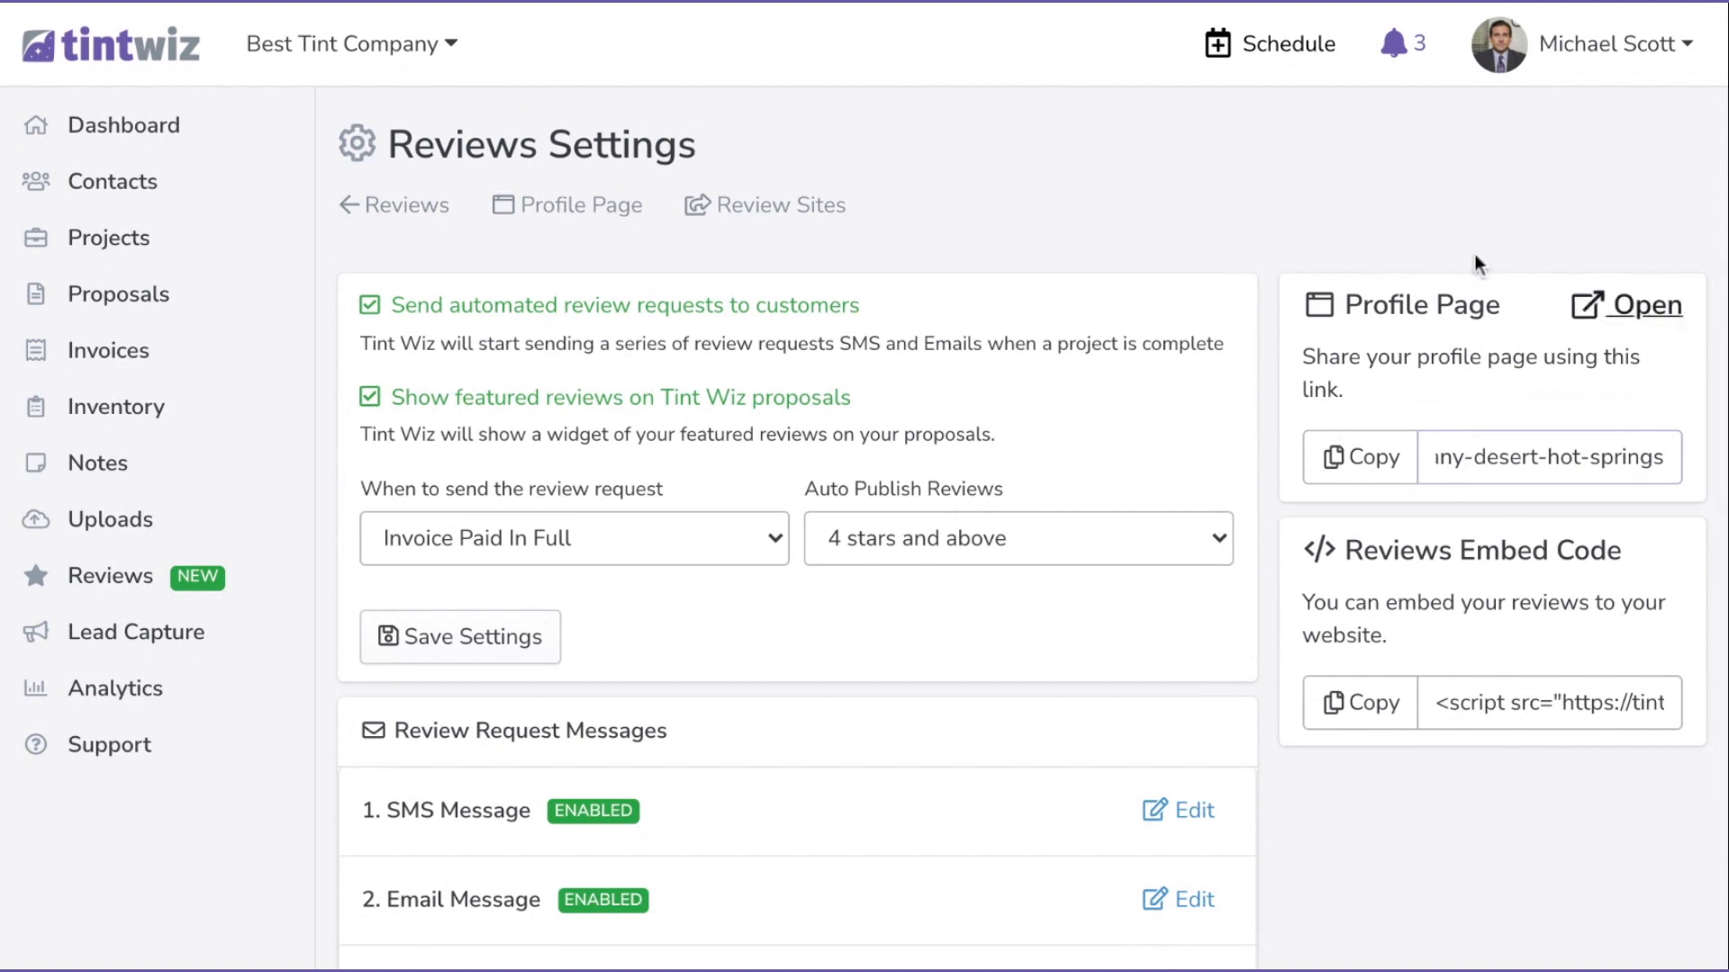
Browse the Profile Page tab's Business Details, About Us and Buttons sections.
{"action": "left_click", "coordinate": [576, 216]}
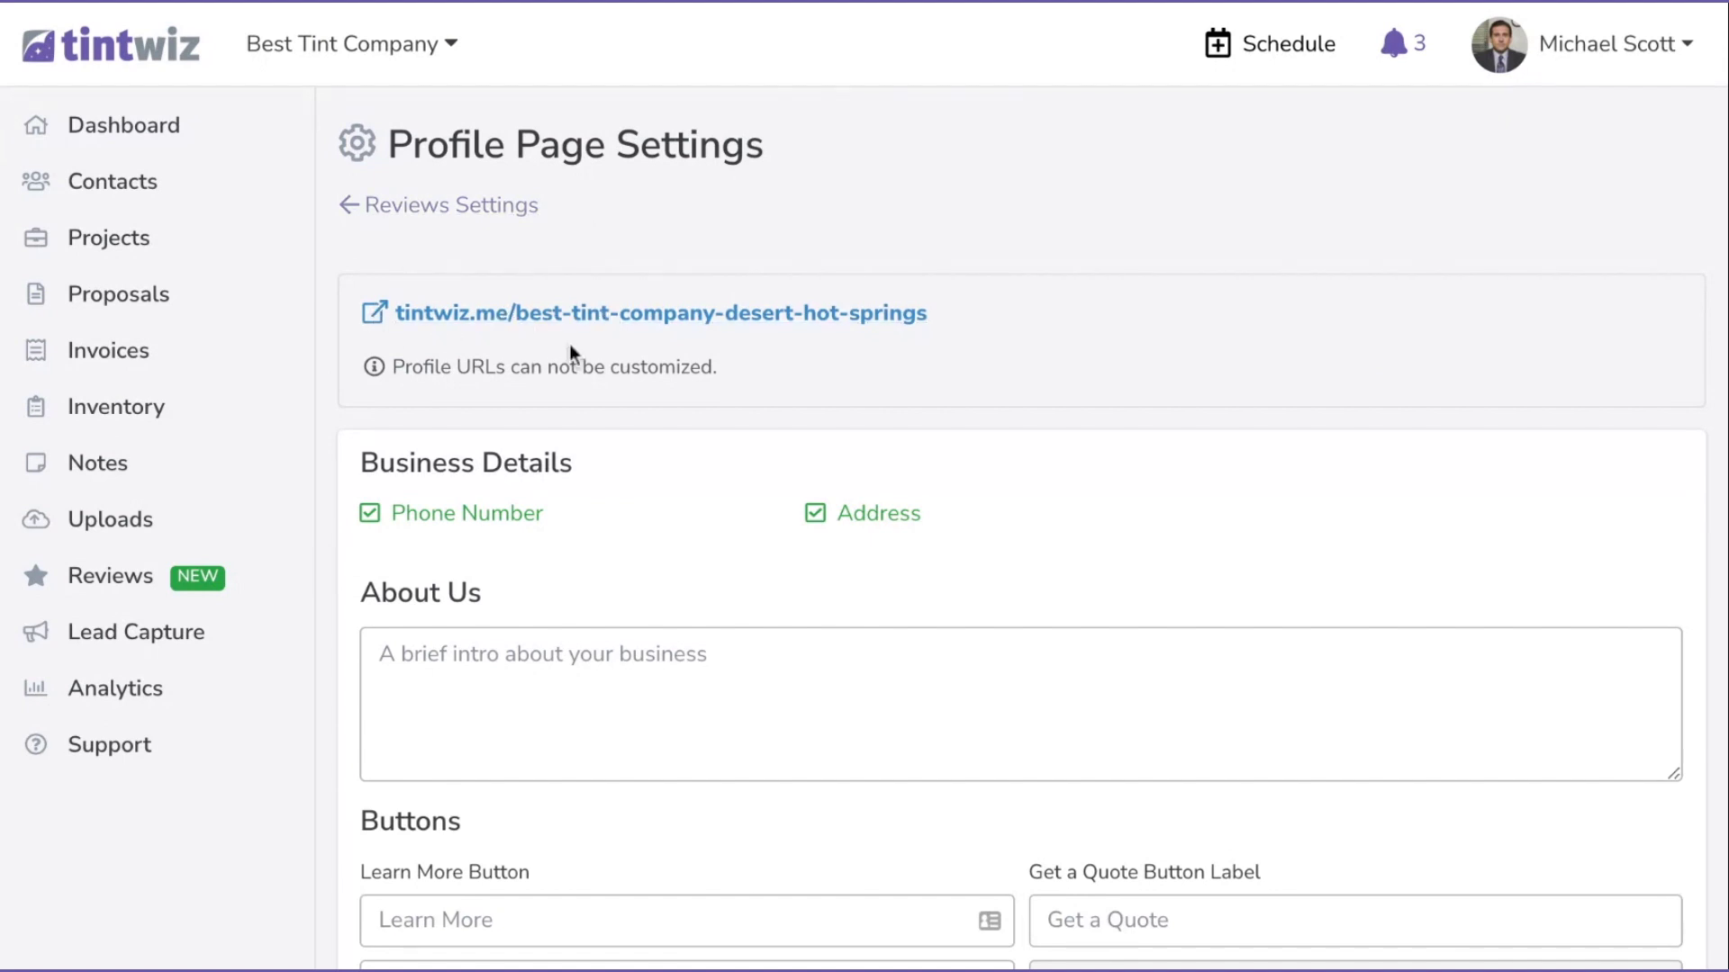
{"action": "scroll", "coordinate": [444, 327], "scroll_direction": "down", "scroll_amount": 1}
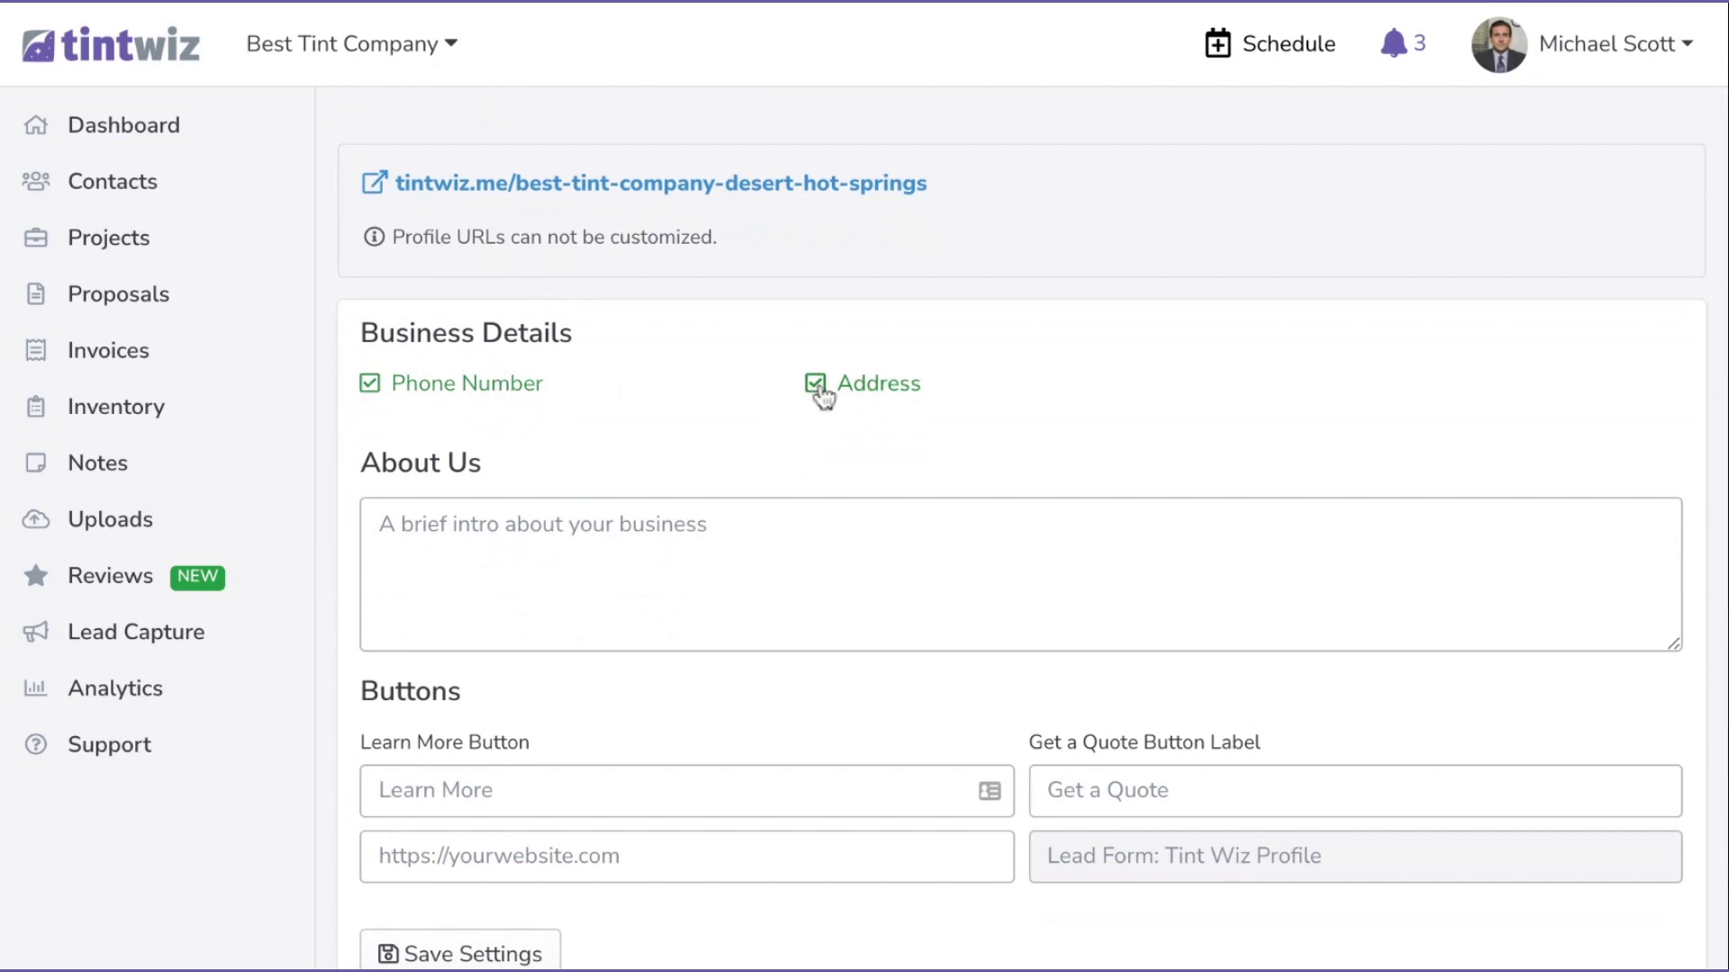
{"action": "scroll", "coordinate": [457, 410], "scroll_direction": "down", "scroll_amount": 1}
{"action": "left_click", "coordinate": [454, 397]}
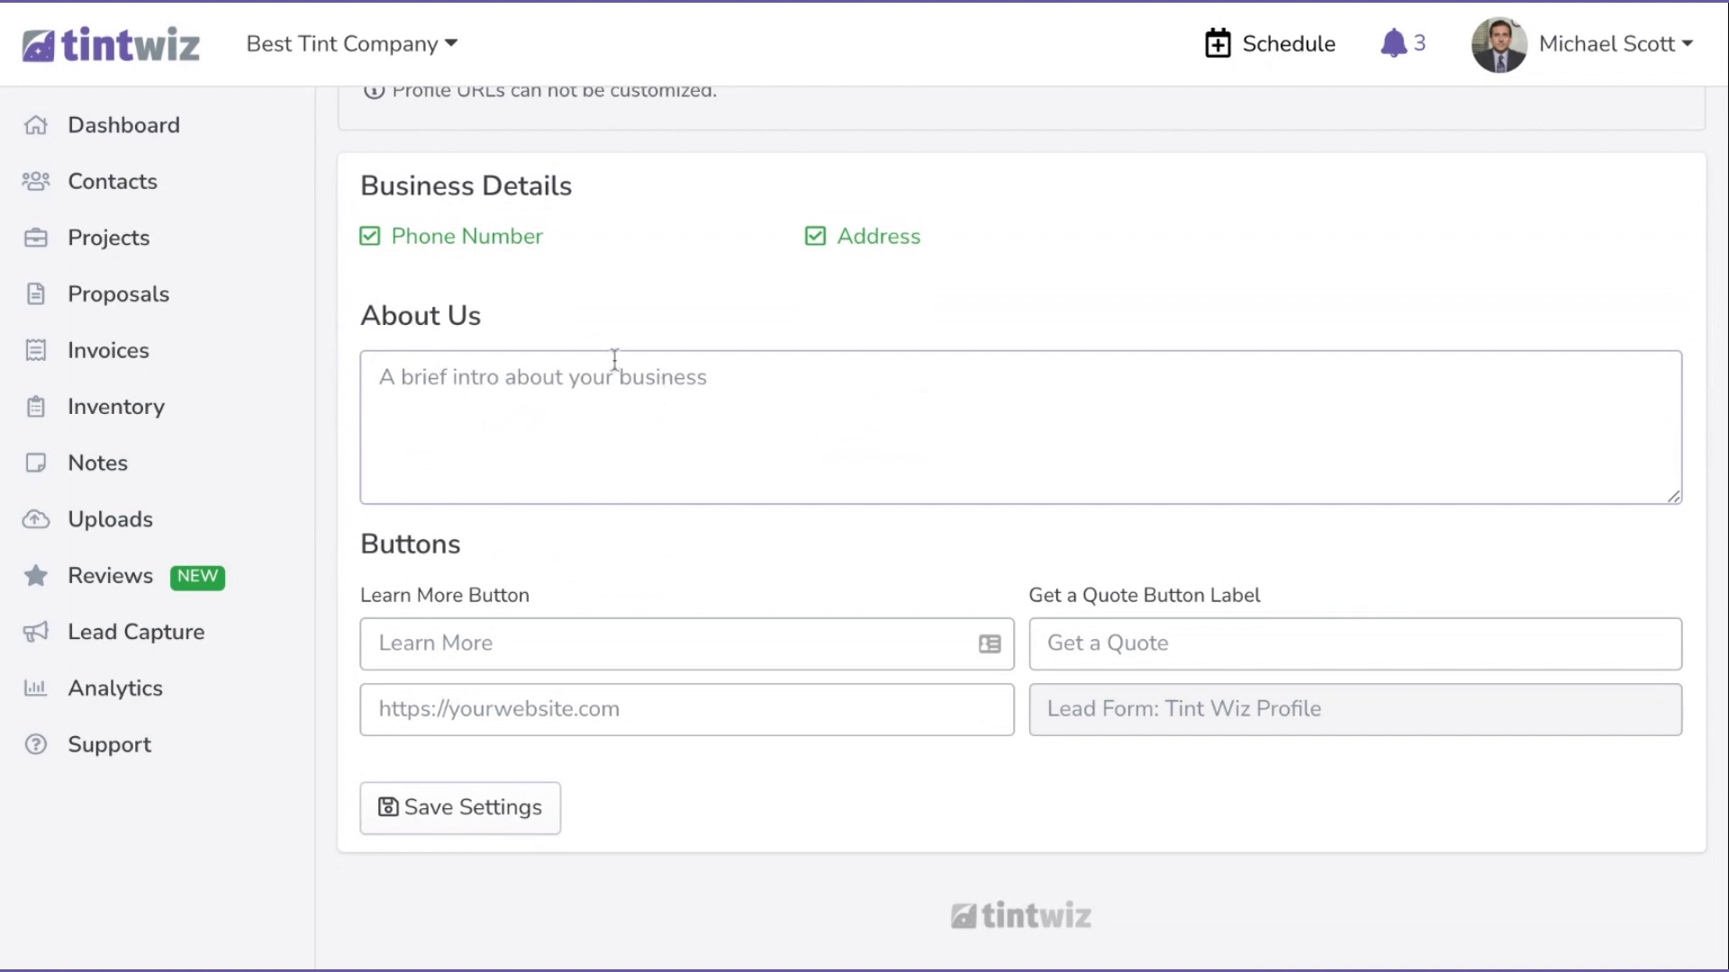
{"action": "scroll", "coordinate": [616, 359], "scroll_direction": "down", "scroll_amount": 1}
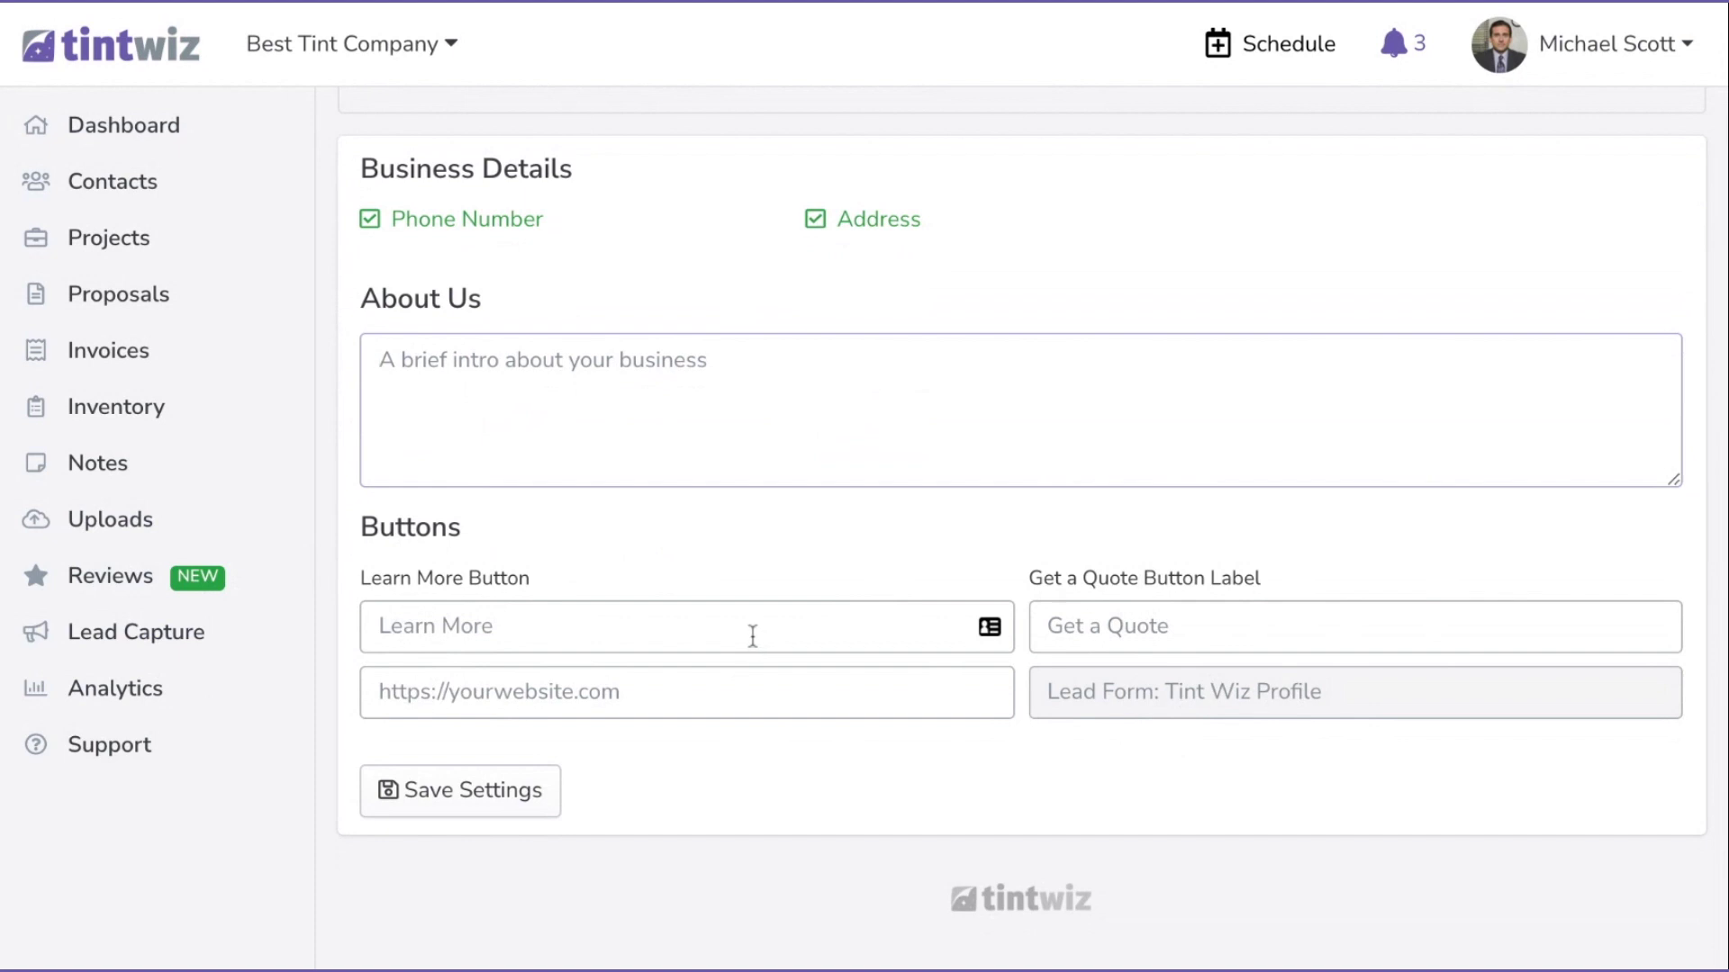
{"action": "scroll", "coordinate": [752, 636], "scroll_direction": "up", "scroll_amount": 1}
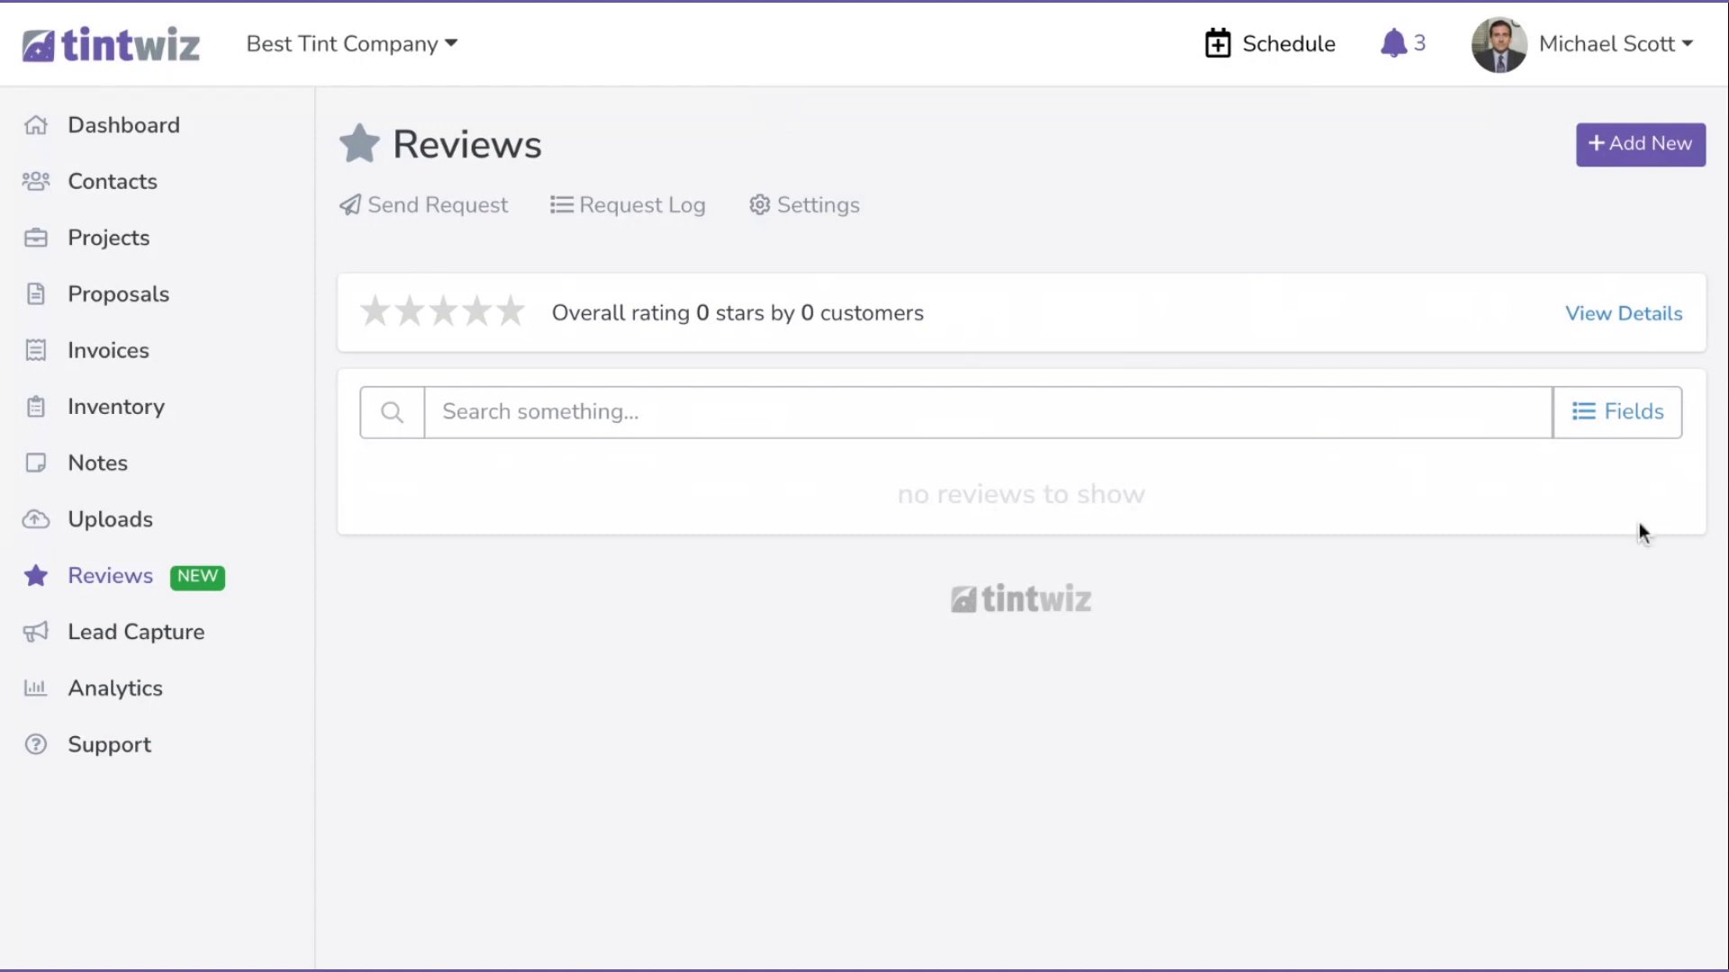
Start a new manual review and give it a five-star rating.
{"action": "left_click", "coordinate": [1661, 155]}
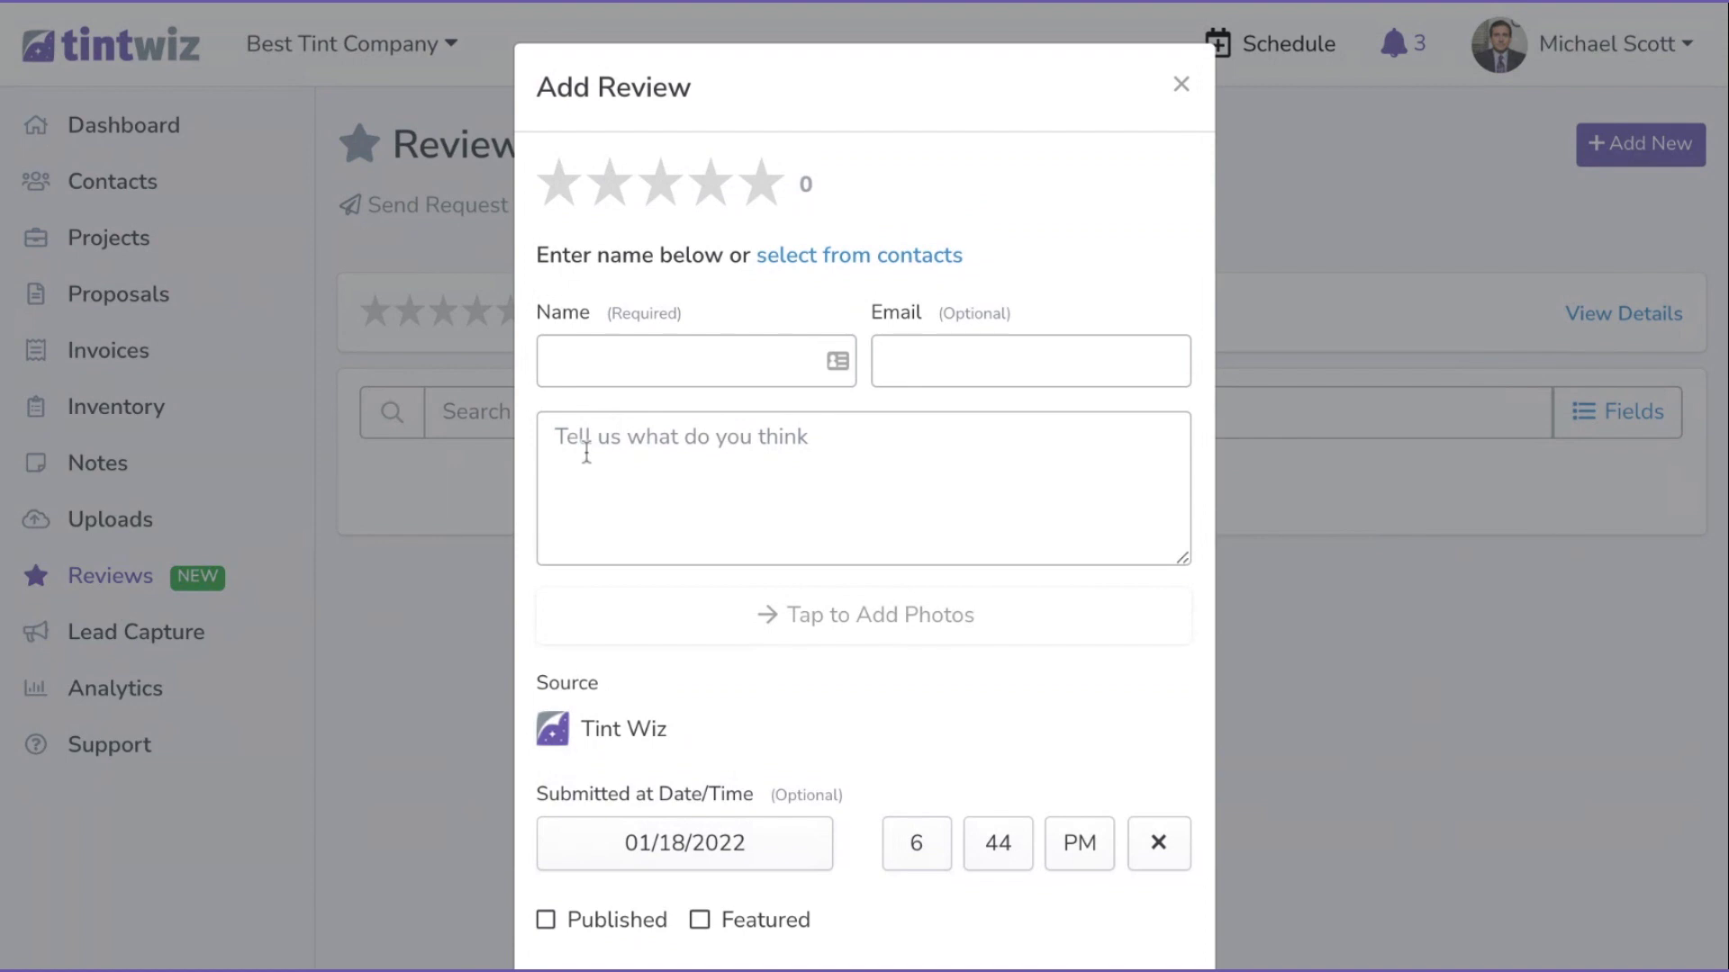
{"action": "scroll", "coordinate": [864, 504], "scroll_direction": "down", "scroll_amount": 1}
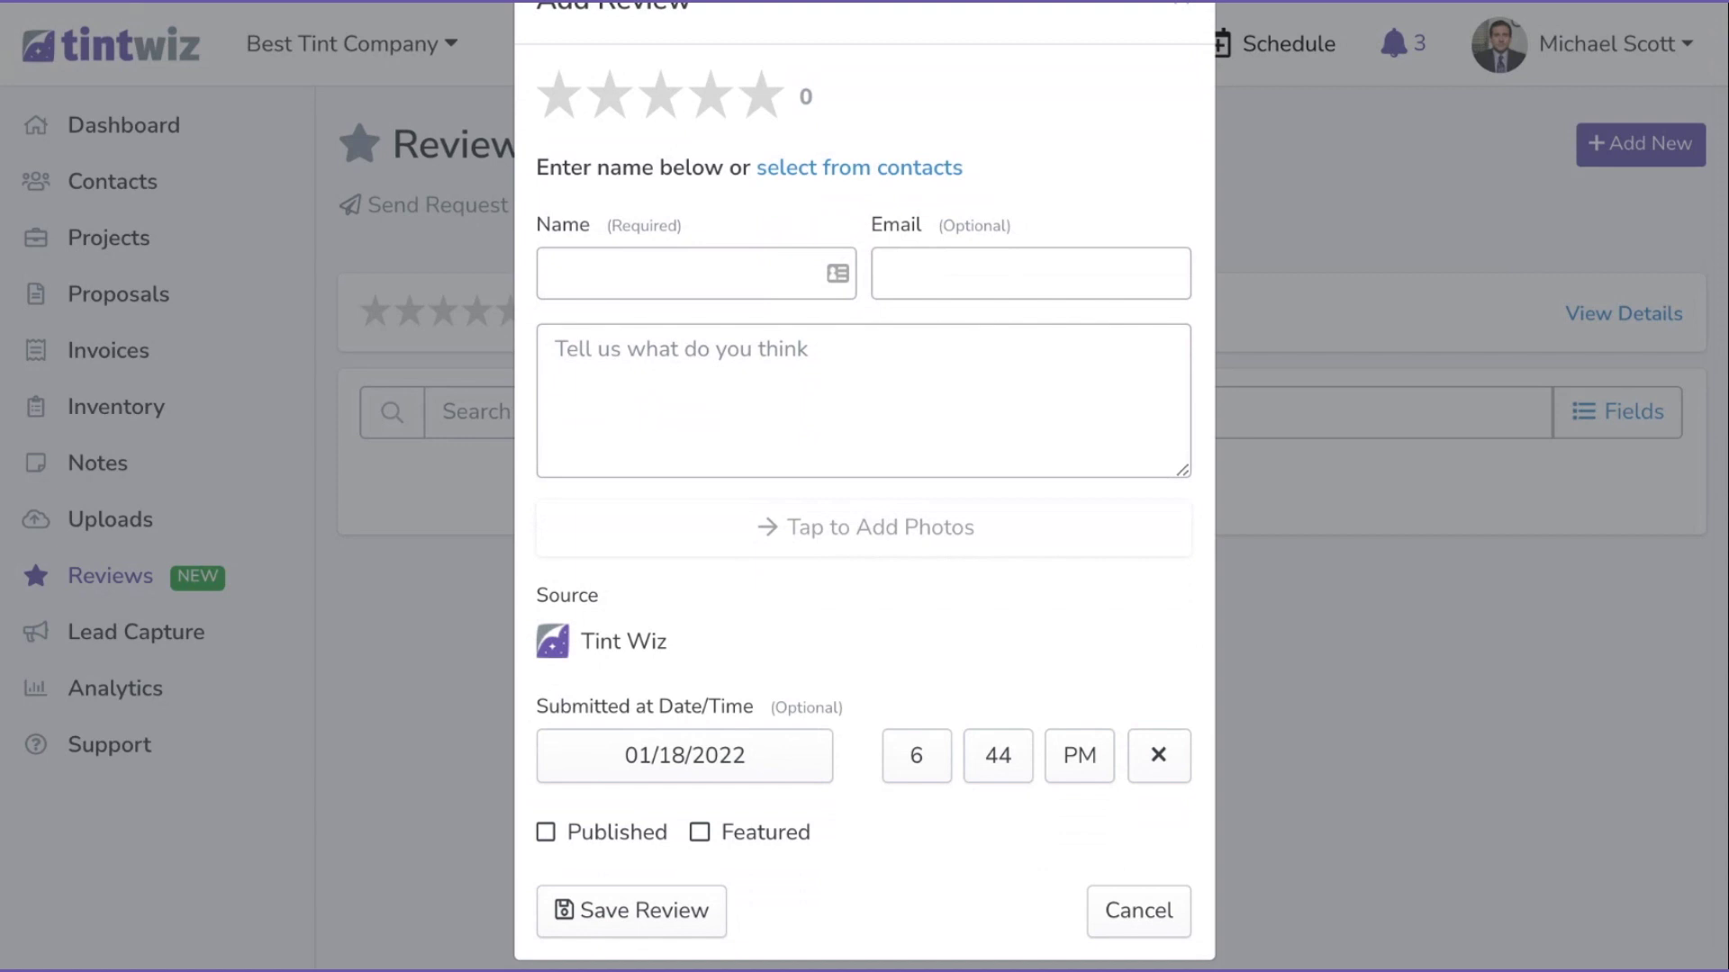
{"action": "scroll", "coordinate": [714, 586], "scroll_direction": "down", "scroll_amount": 1}
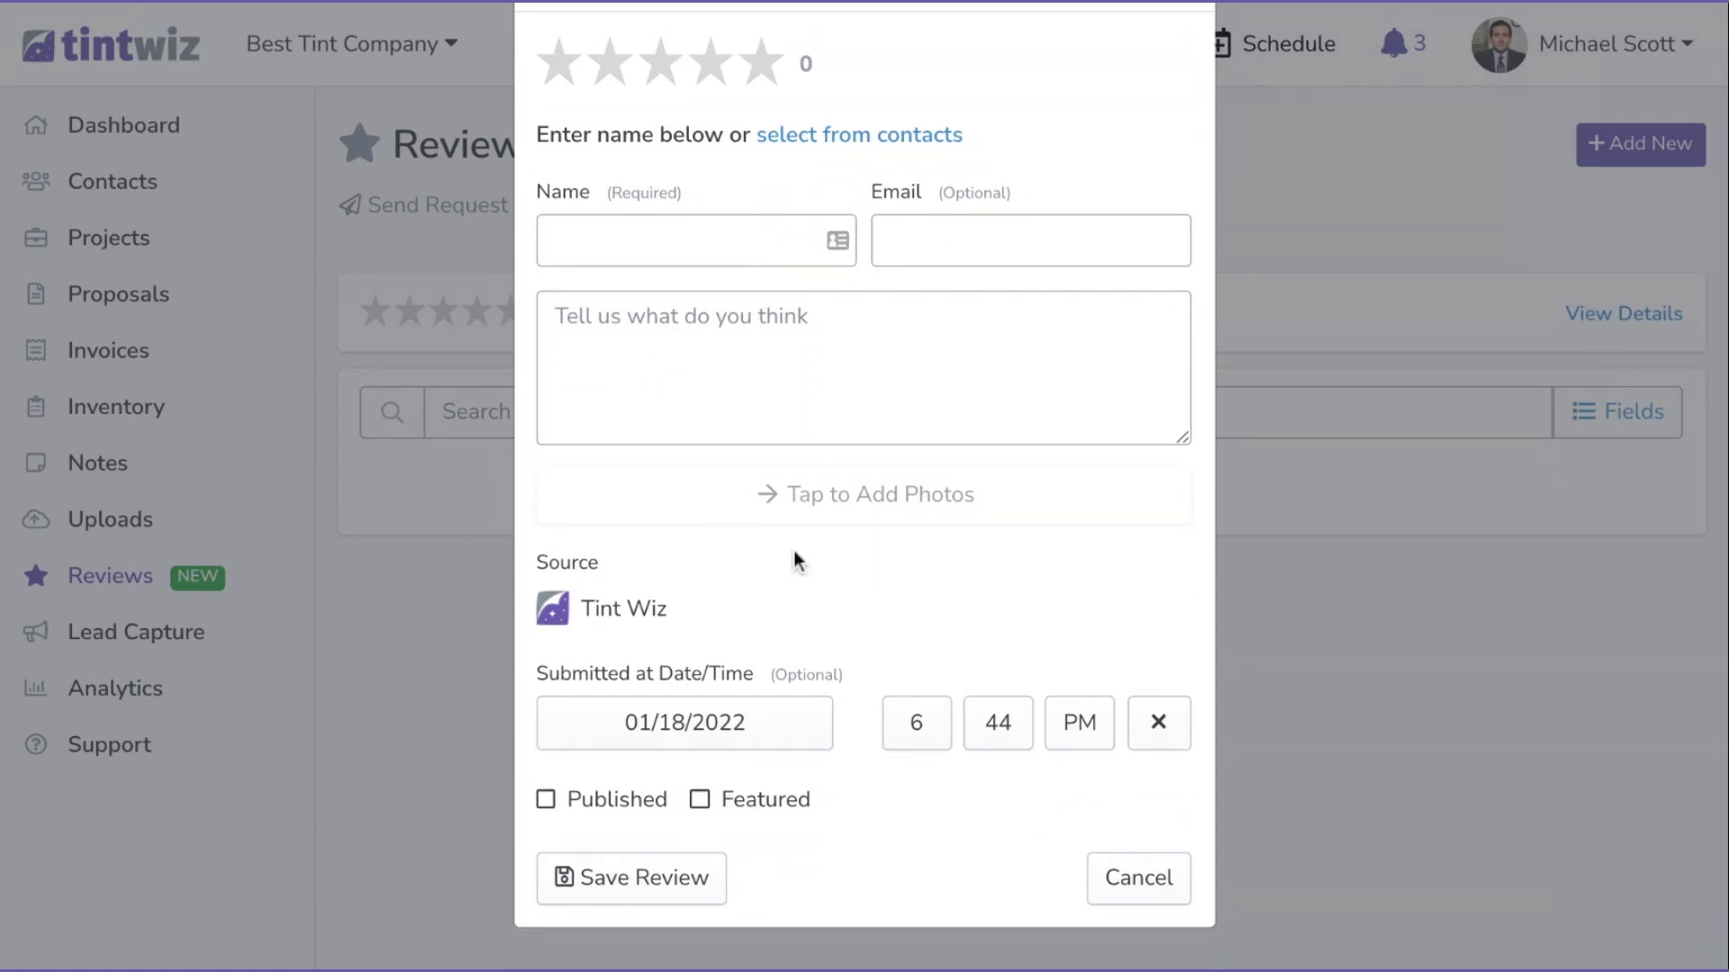
{"action": "scroll", "coordinate": [793, 549], "scroll_direction": "up", "scroll_amount": 2}
{"action": "left_click", "coordinate": [766, 189]}
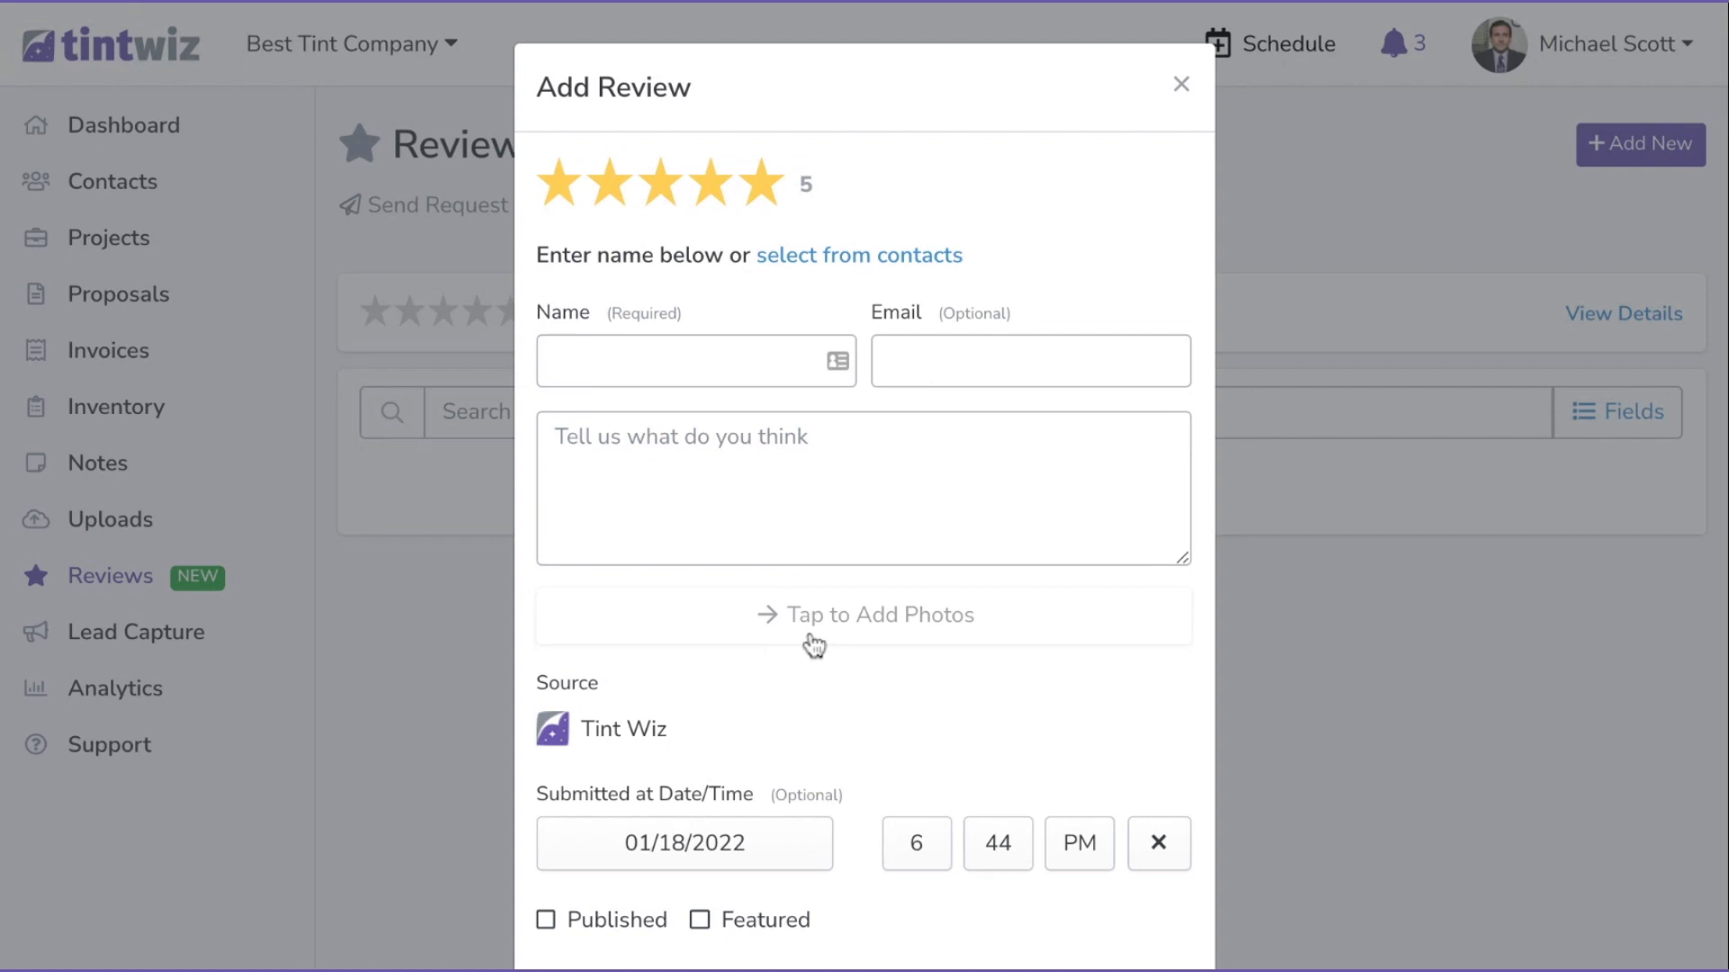
Keep Tint Wiz as the review source, then close the form without saving.
{"action": "scroll", "coordinate": [814, 646], "scroll_direction": "down", "scroll_amount": 2}
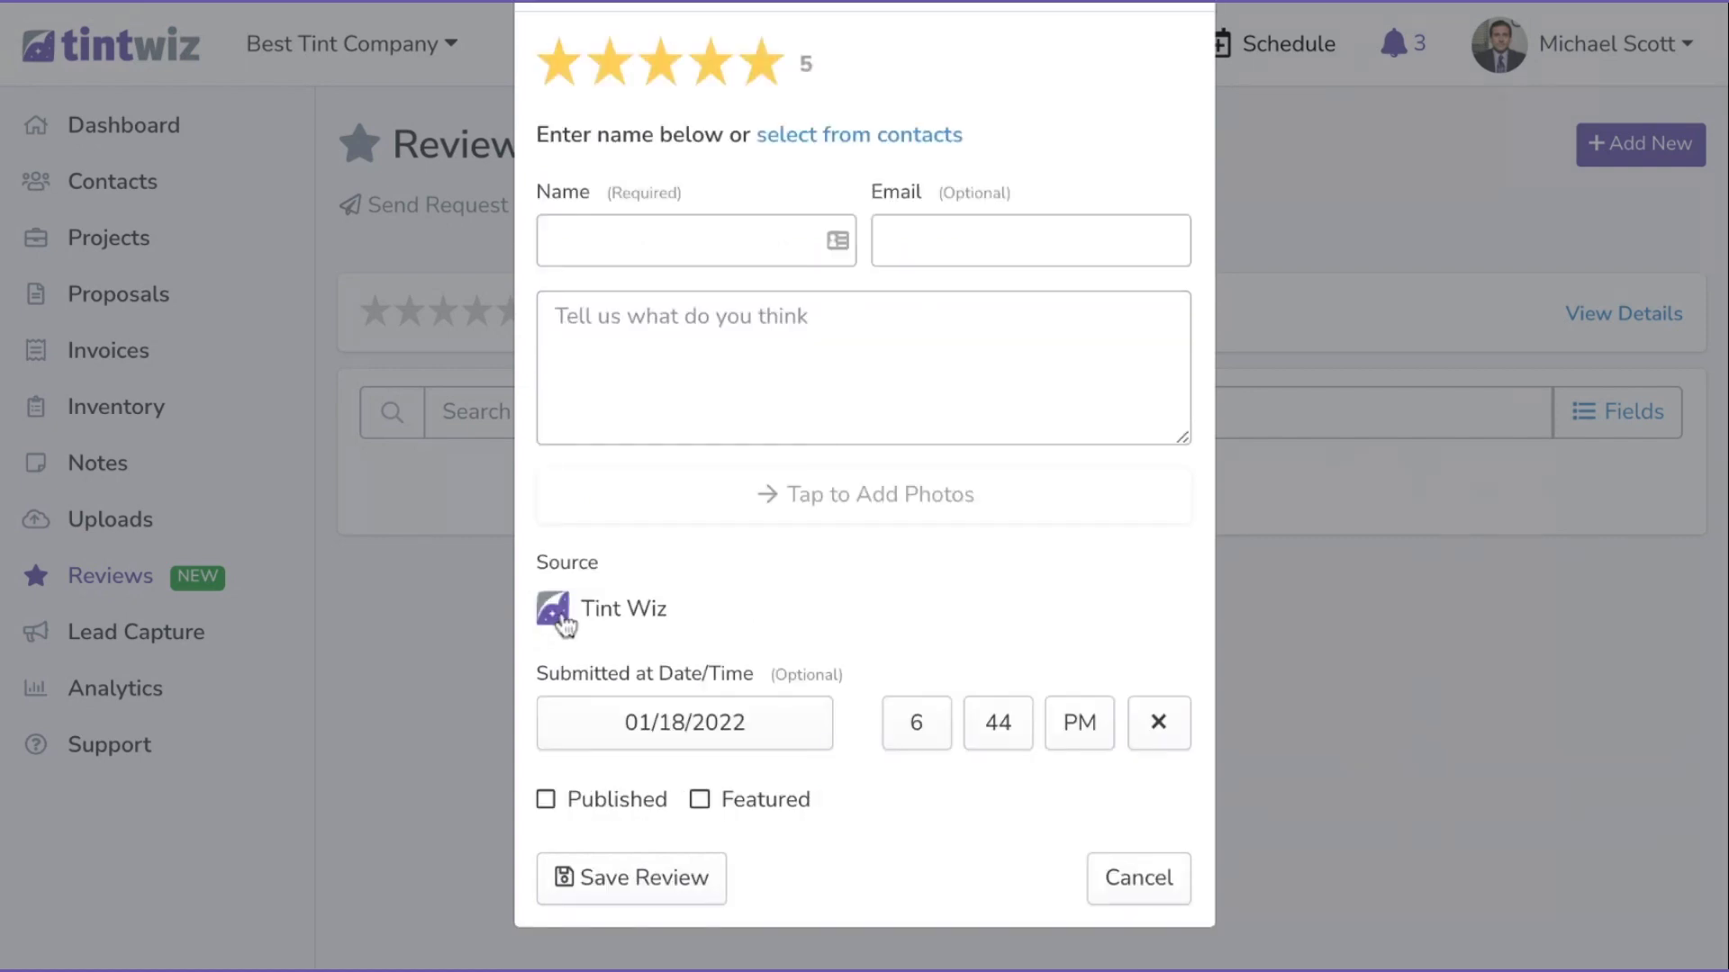
{"action": "left_click", "coordinate": [560, 612]}
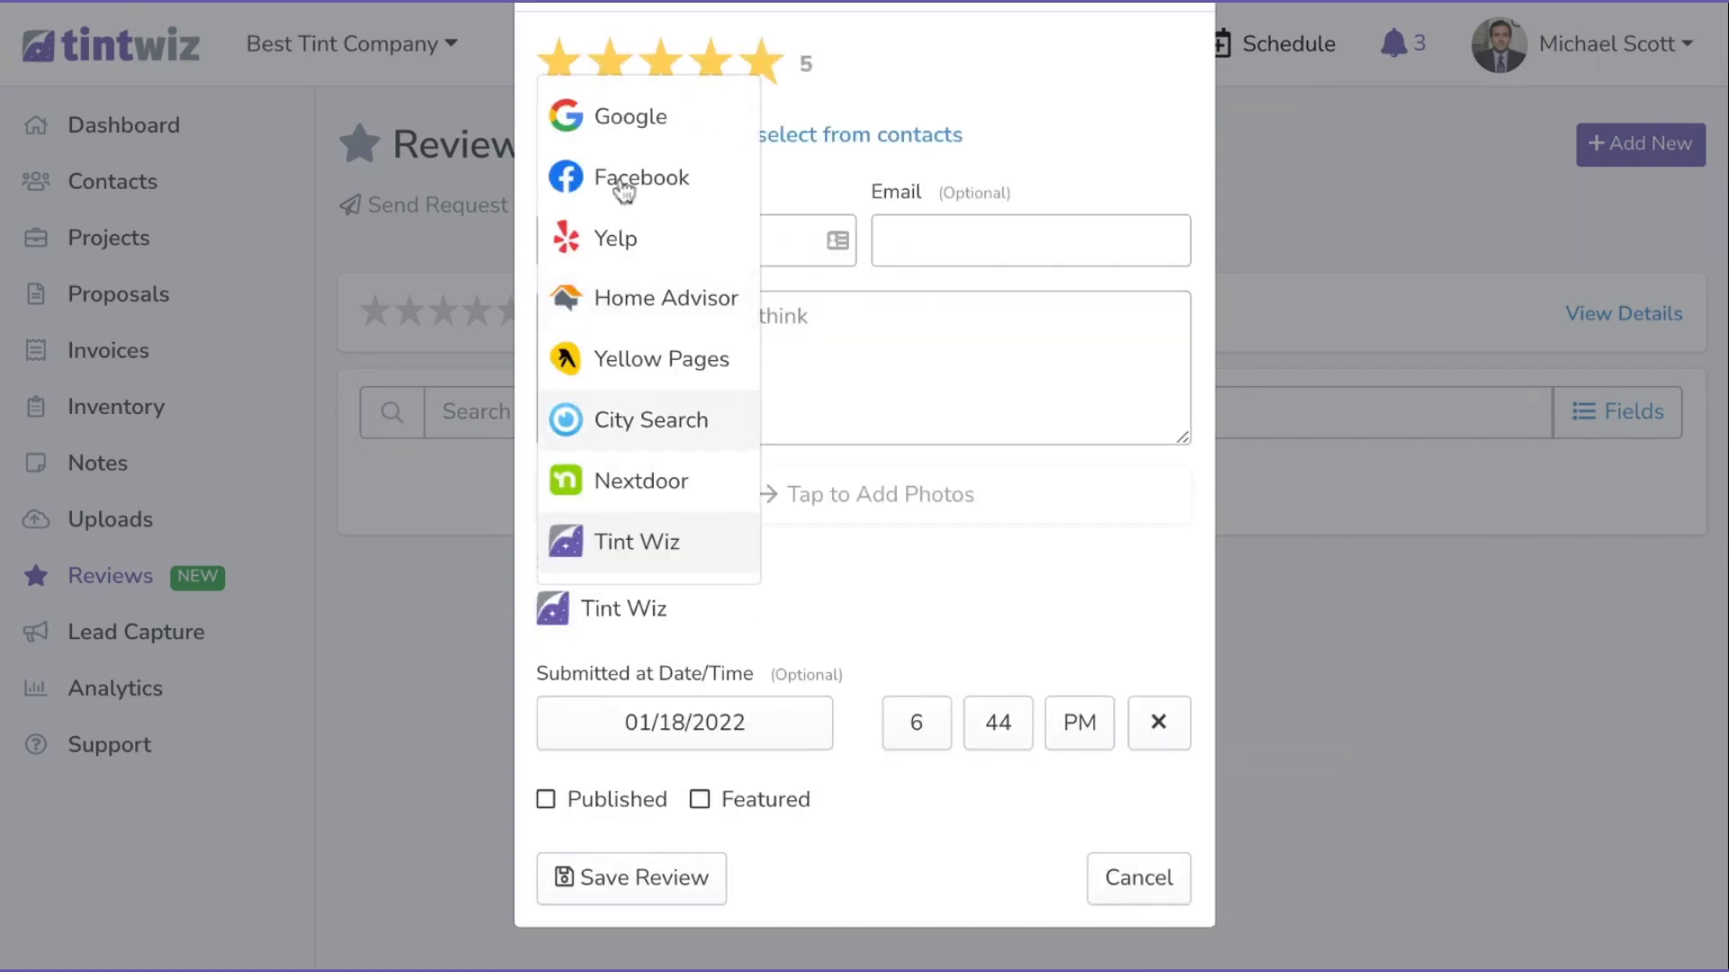
{"action": "left_click", "coordinate": [870, 556]}
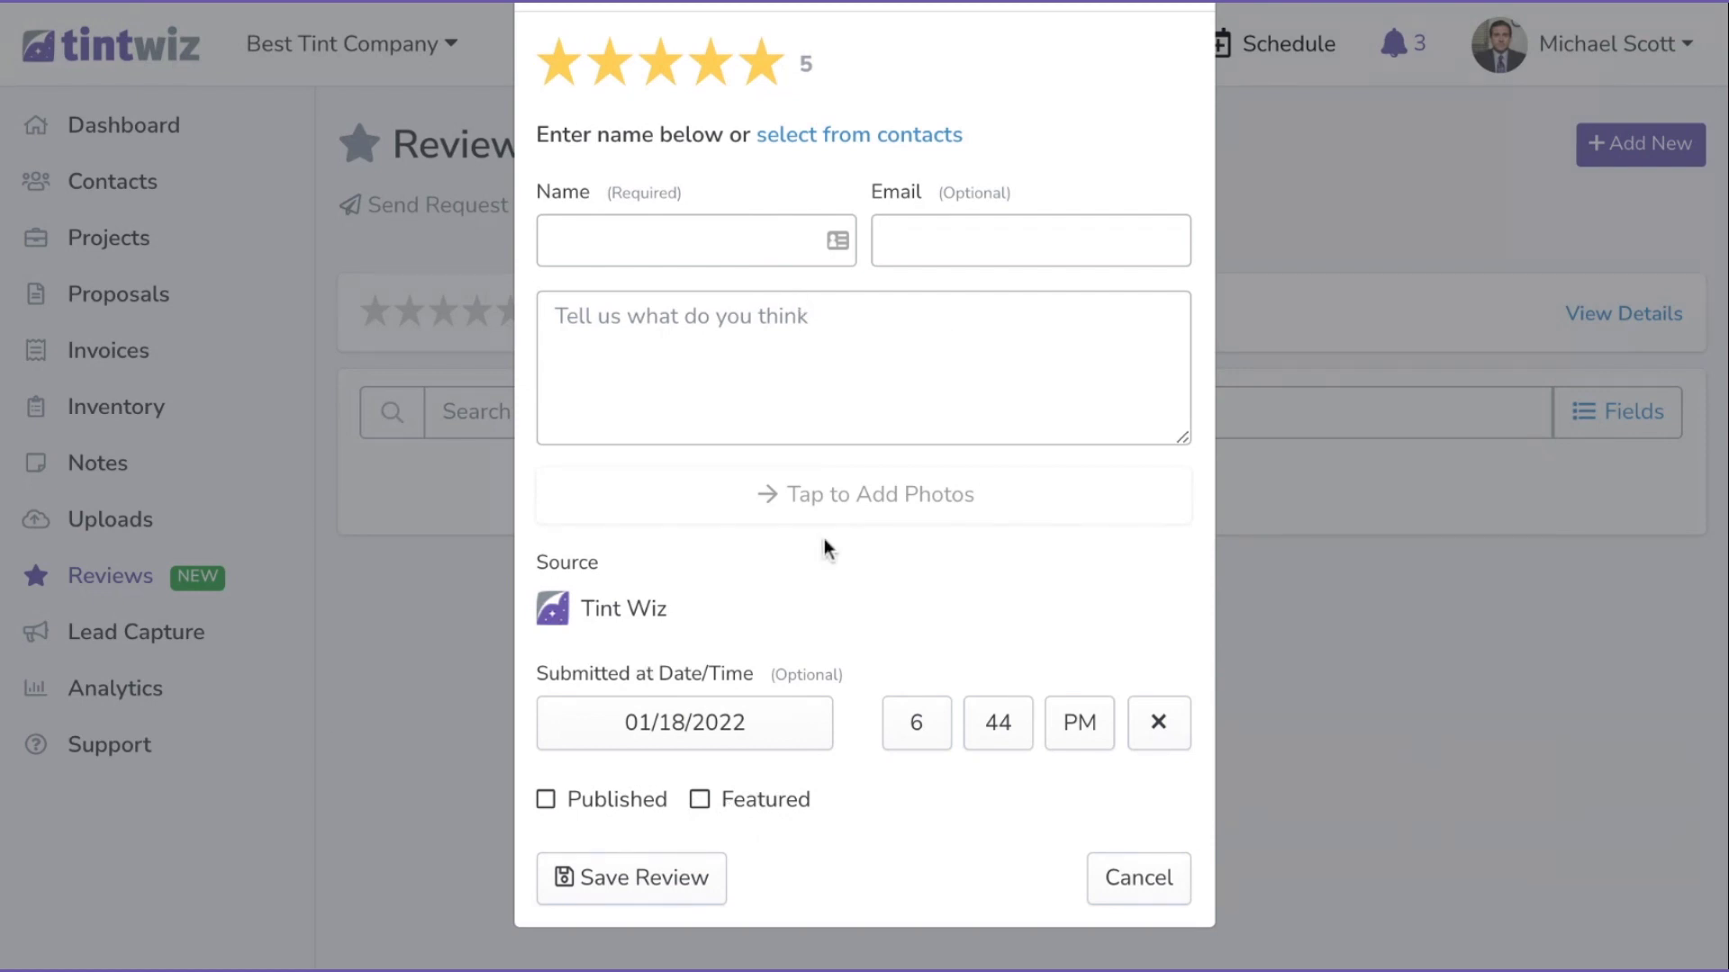
{"action": "scroll", "coordinate": [819, 542], "scroll_direction": "up", "scroll_amount": 2}
{"action": "left_click", "coordinate": [1182, 85]}
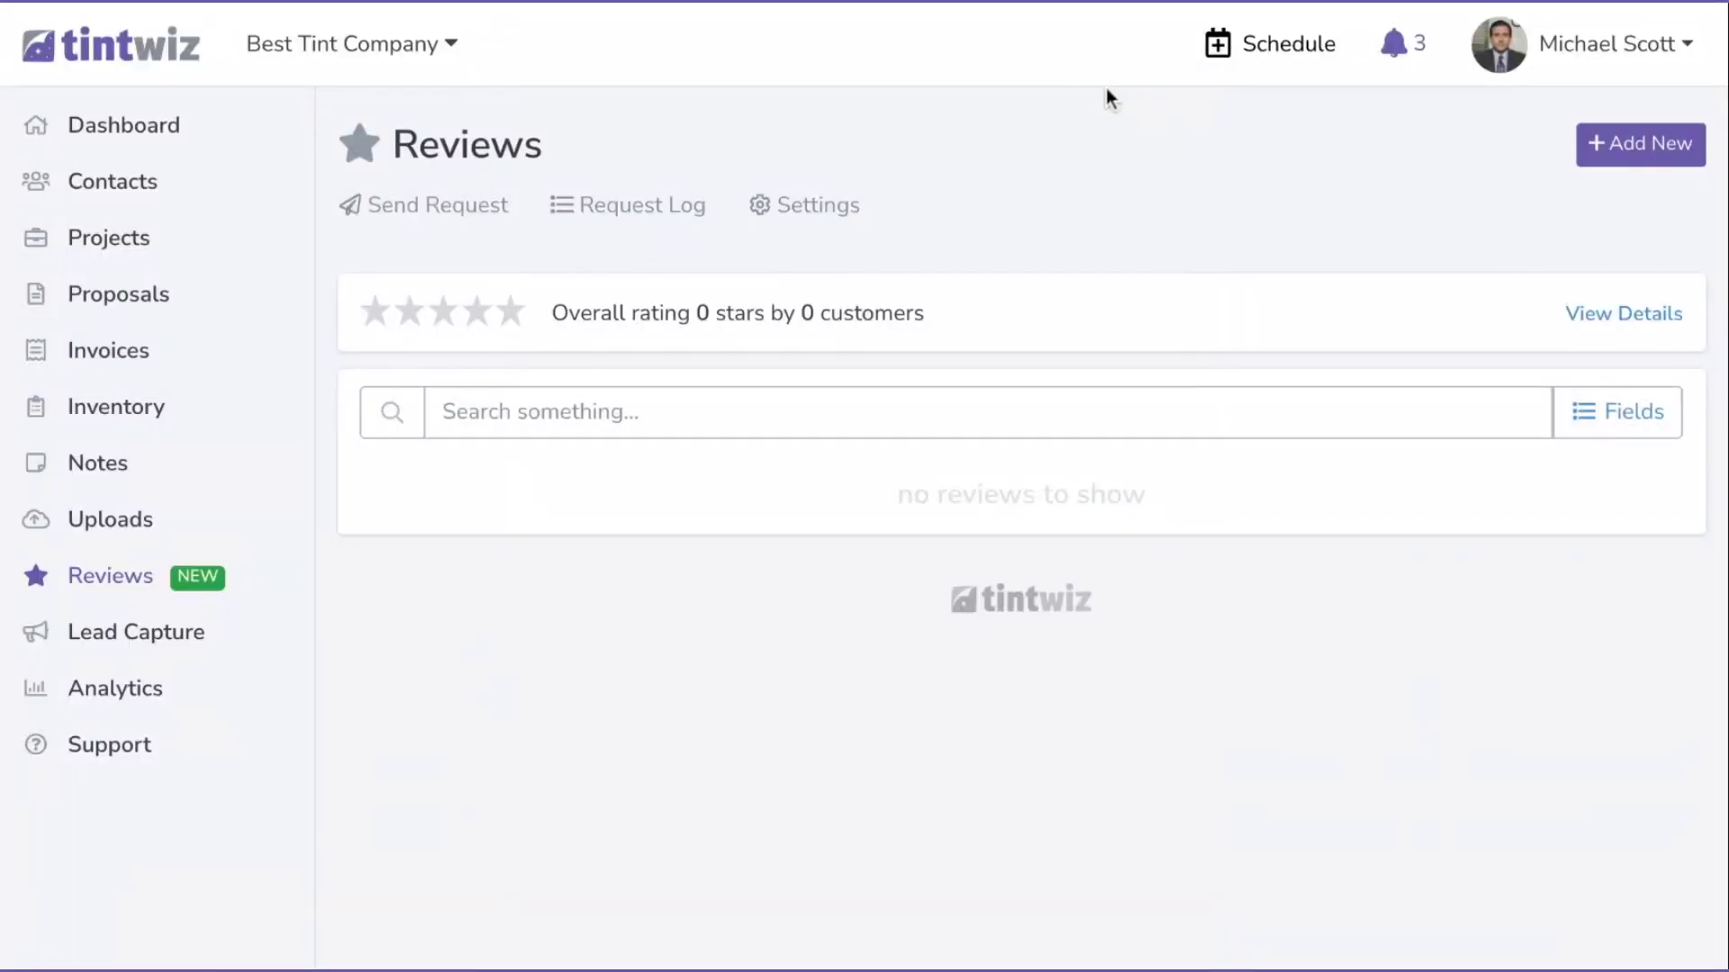
Open the New Review Request form, close it unsent, and return to Reviews Settings.
{"action": "left_click", "coordinate": [412, 216]}
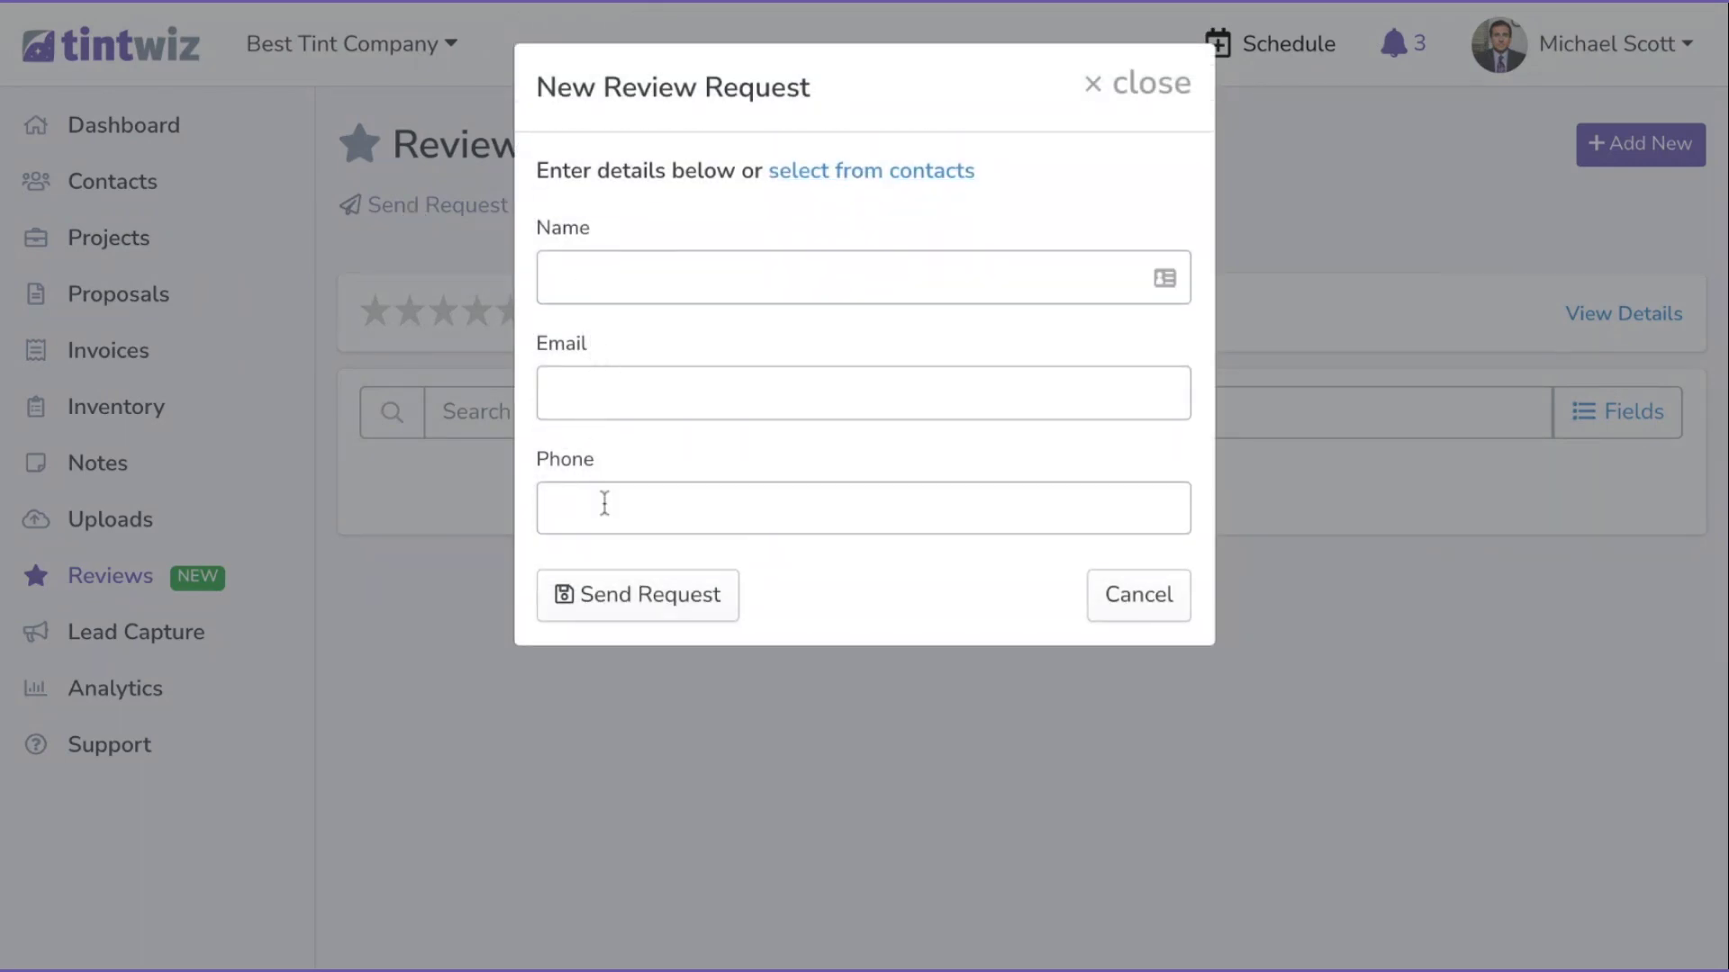
{"action": "left_click", "coordinate": [1171, 88]}
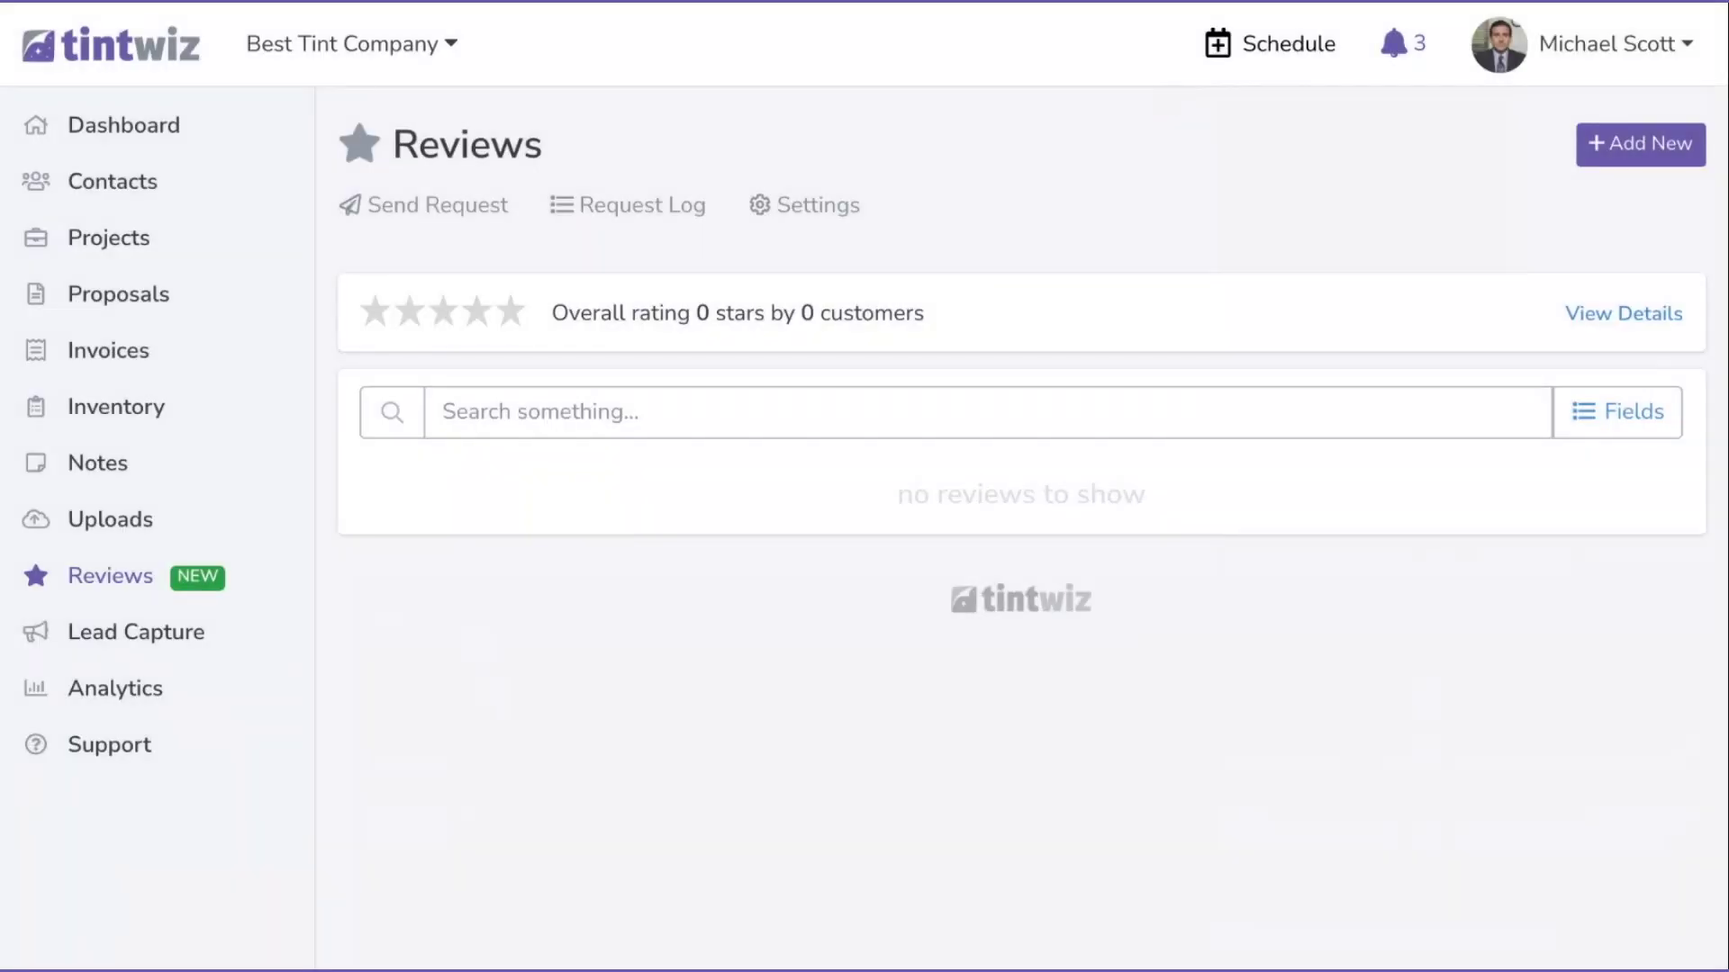
{"action": "left_click", "coordinate": [815, 205]}
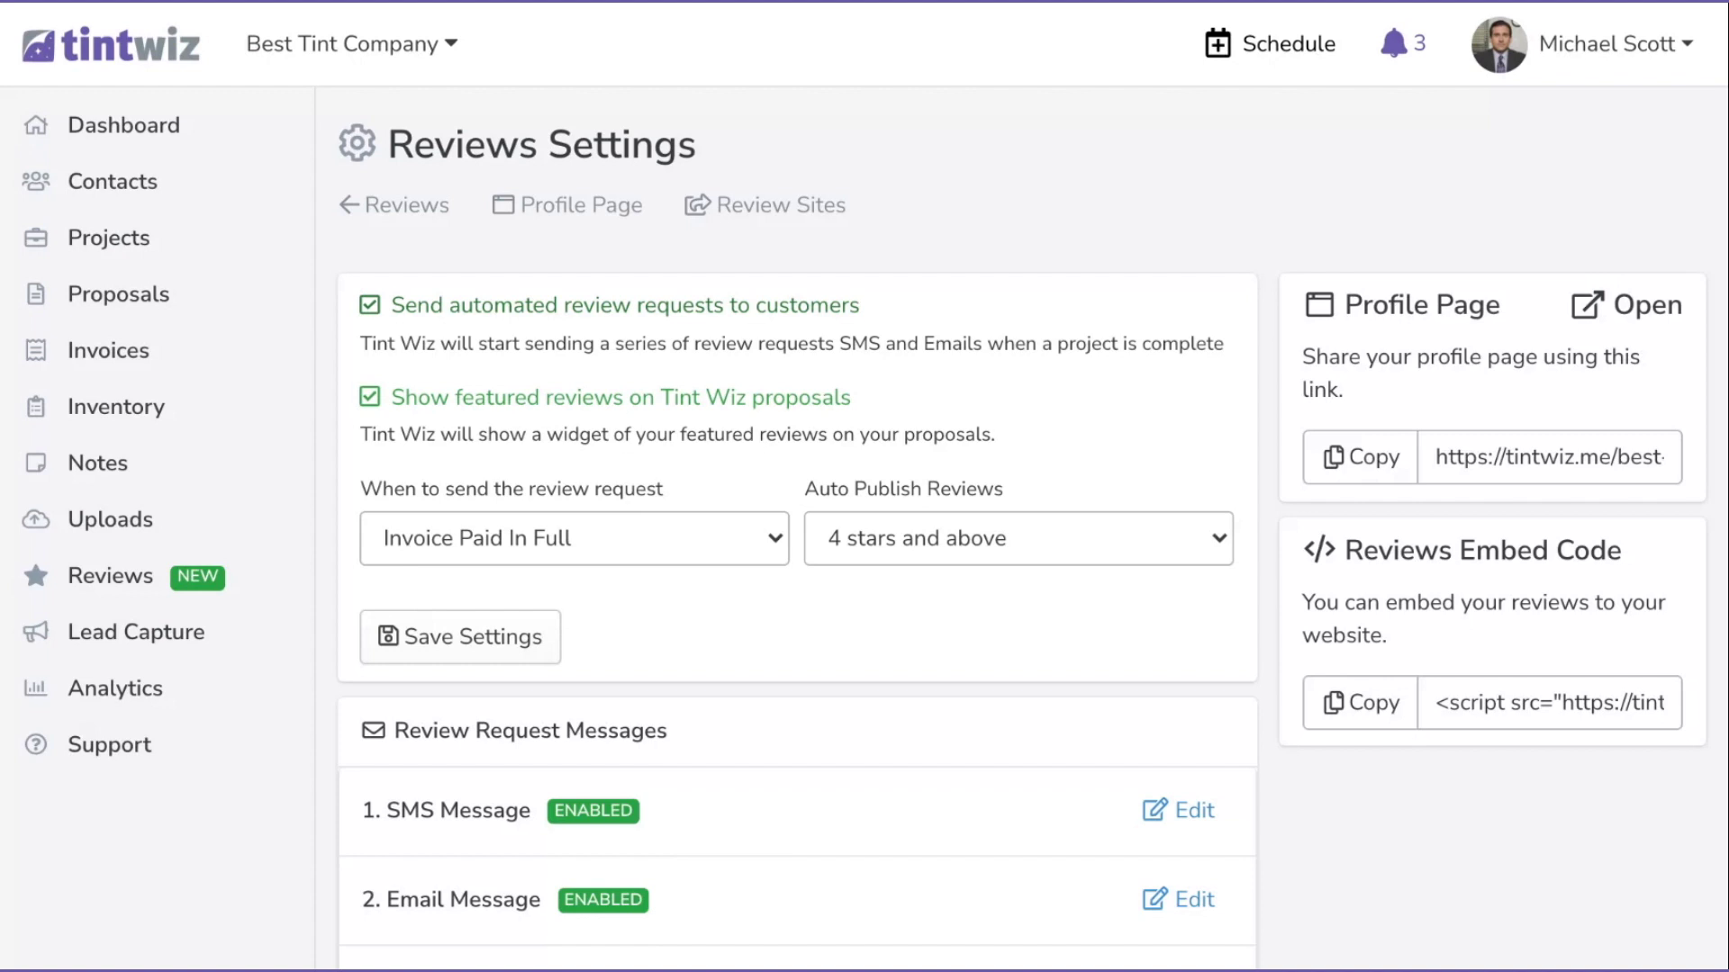
{"action": "left_click", "coordinate": [432, 206]}
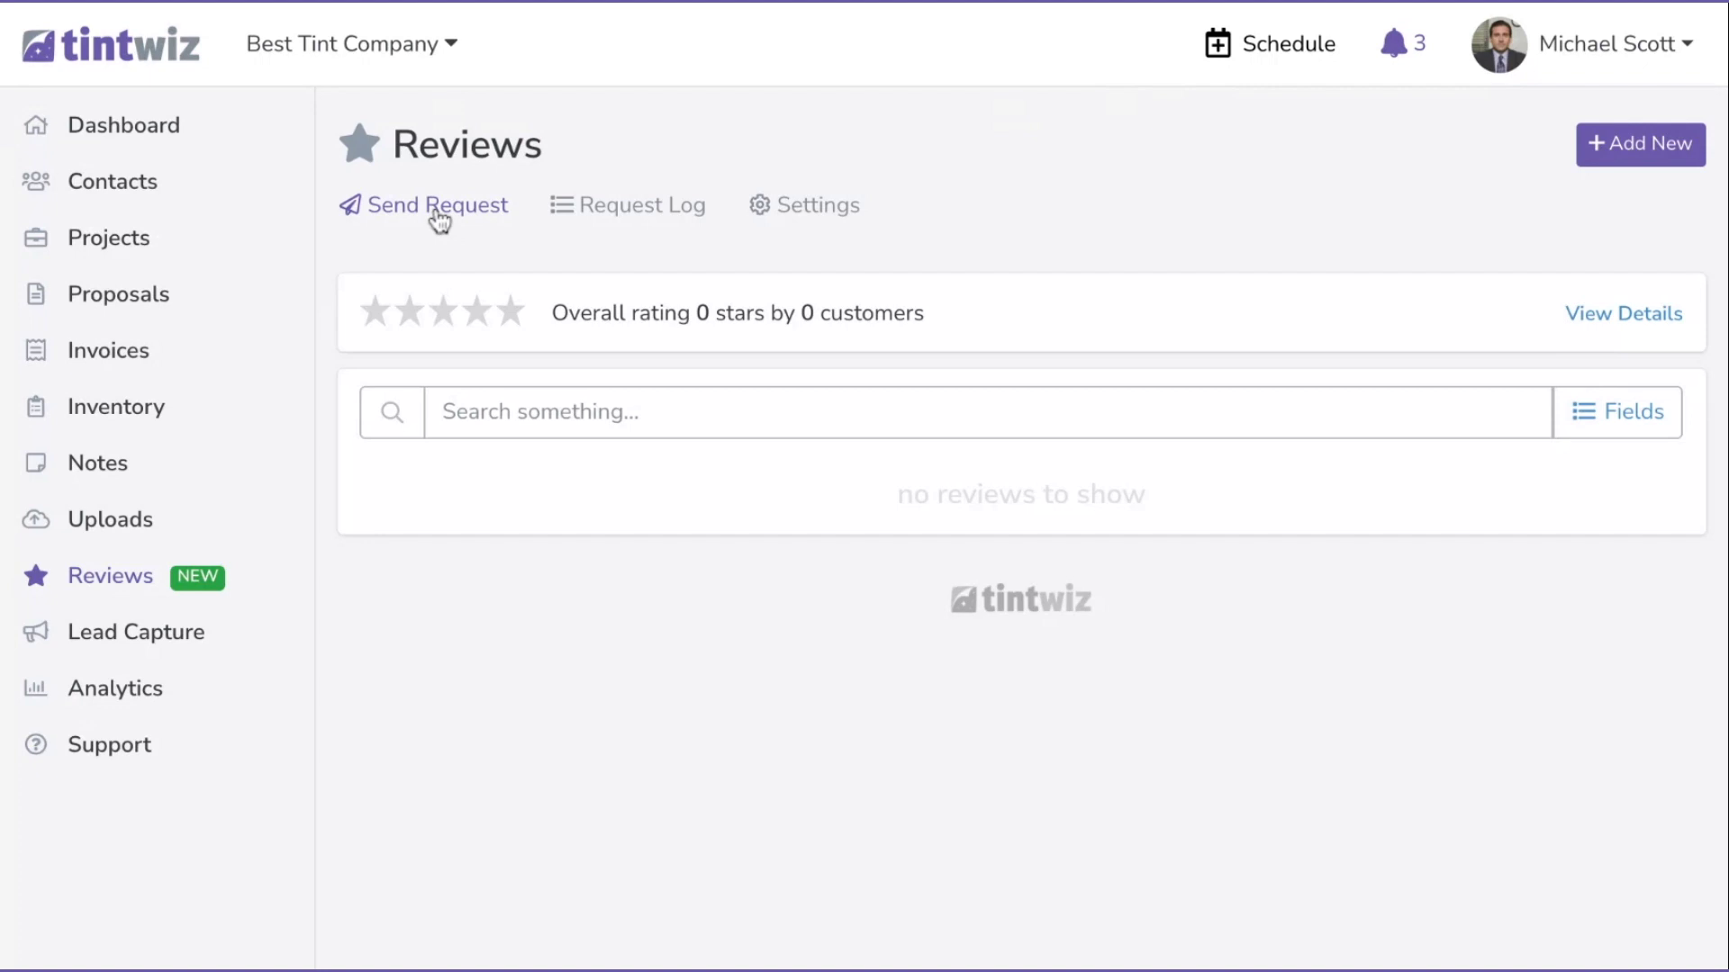
{"action": "left_click", "coordinate": [1670, 151]}
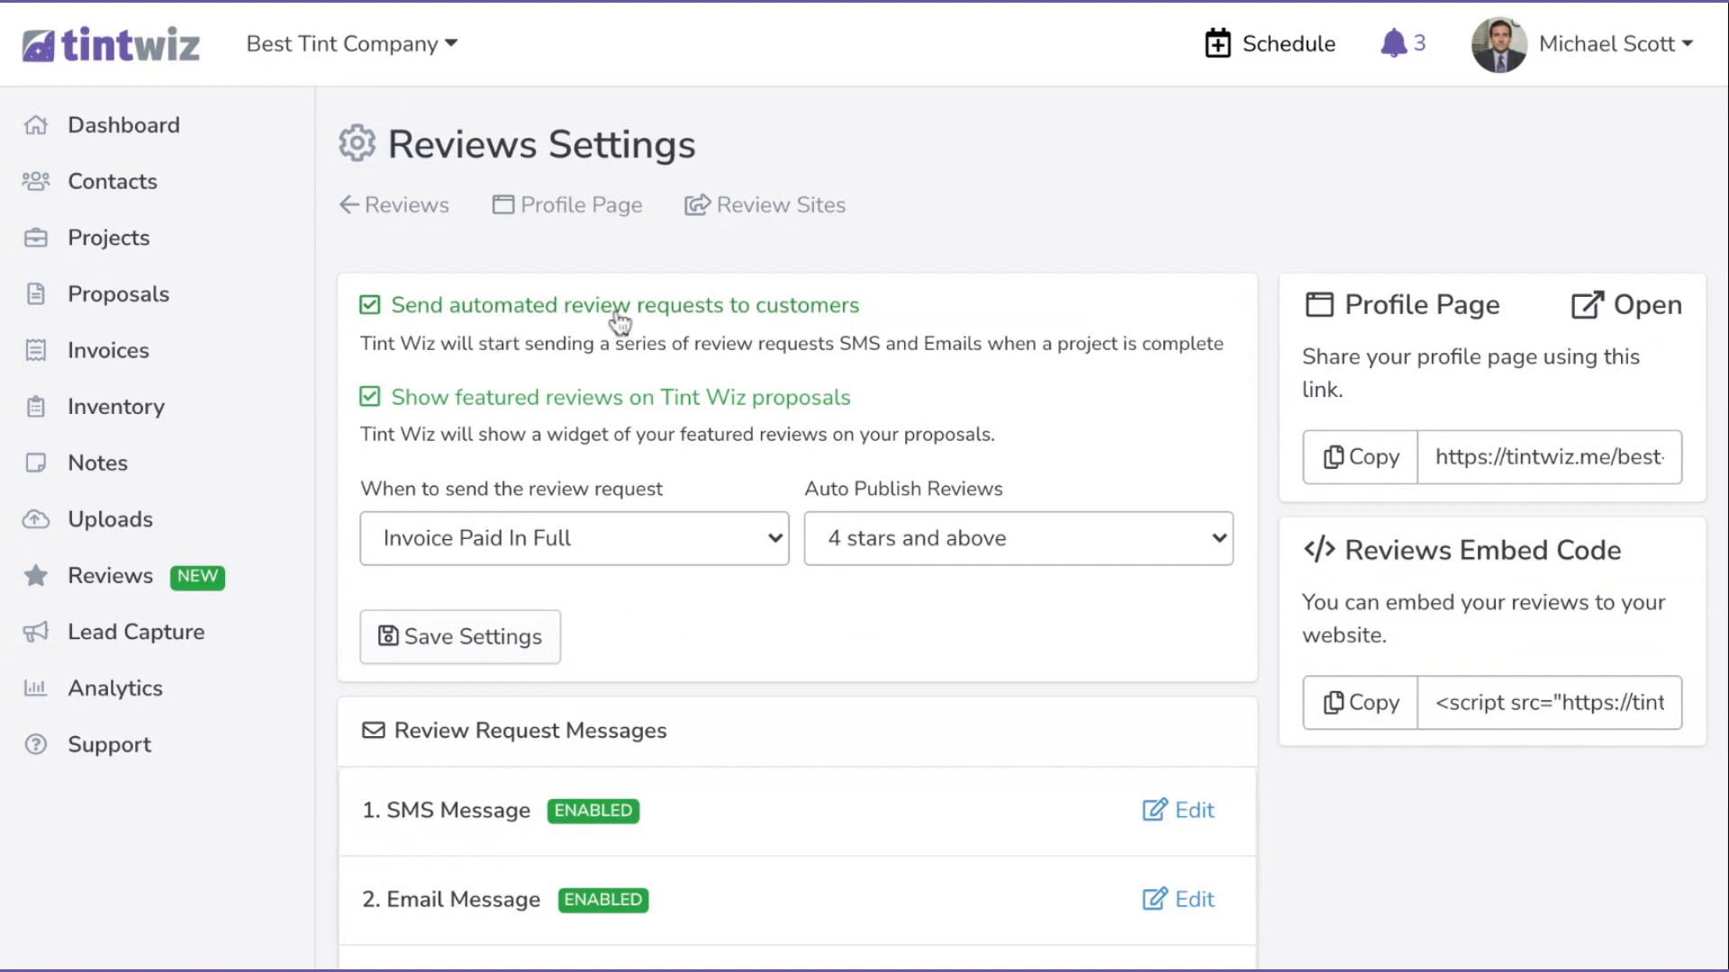
{"action": "left_click", "coordinate": [772, 209]}
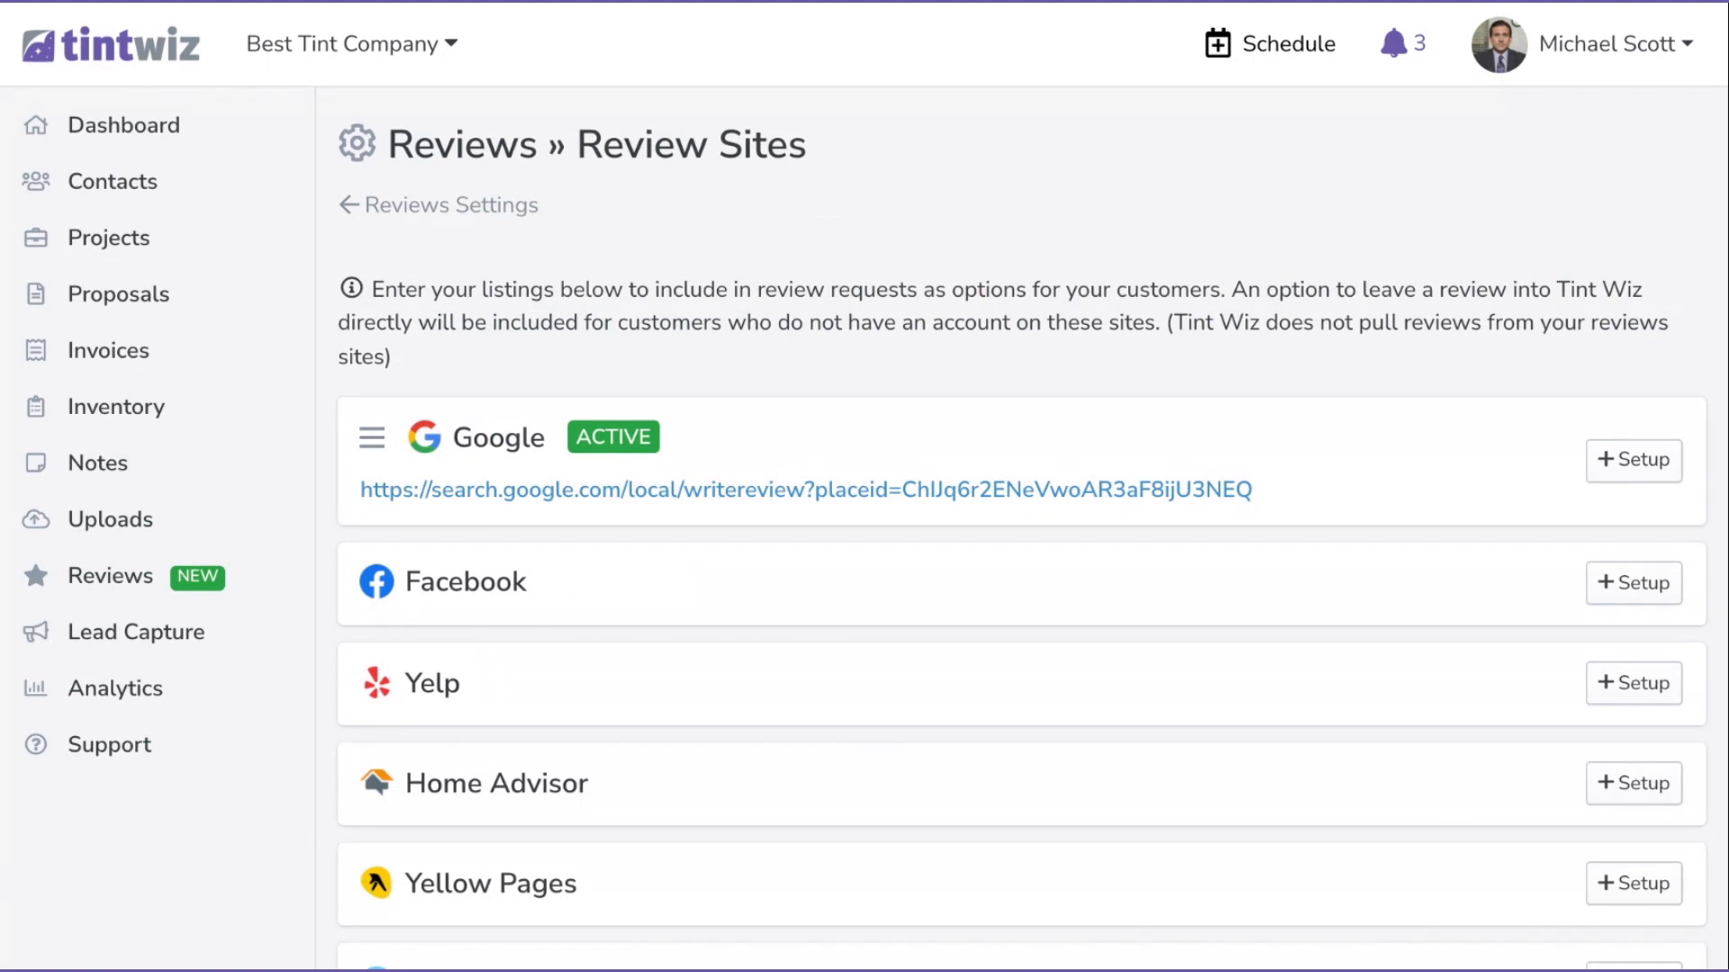
{"action": "left_click", "coordinate": [494, 205]}
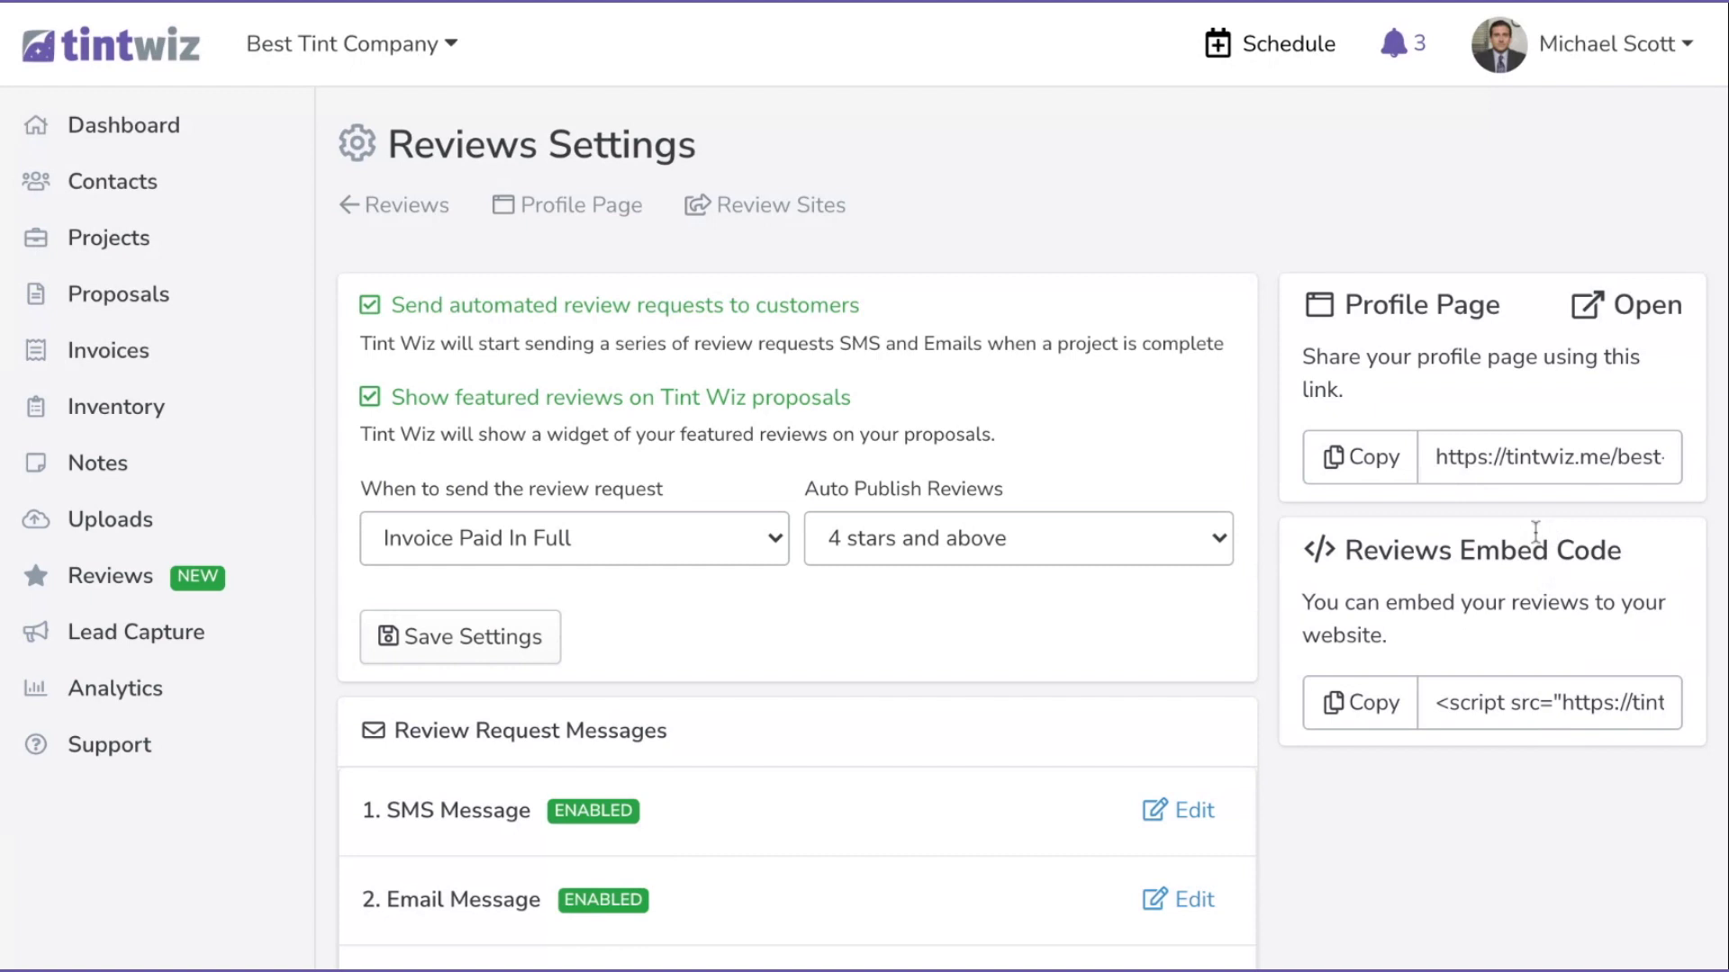
Go to the Support page listing Training, Live Chat, Community, Youtube, Help Center and Coaching.
{"action": "left_click", "coordinate": [81, 747]}
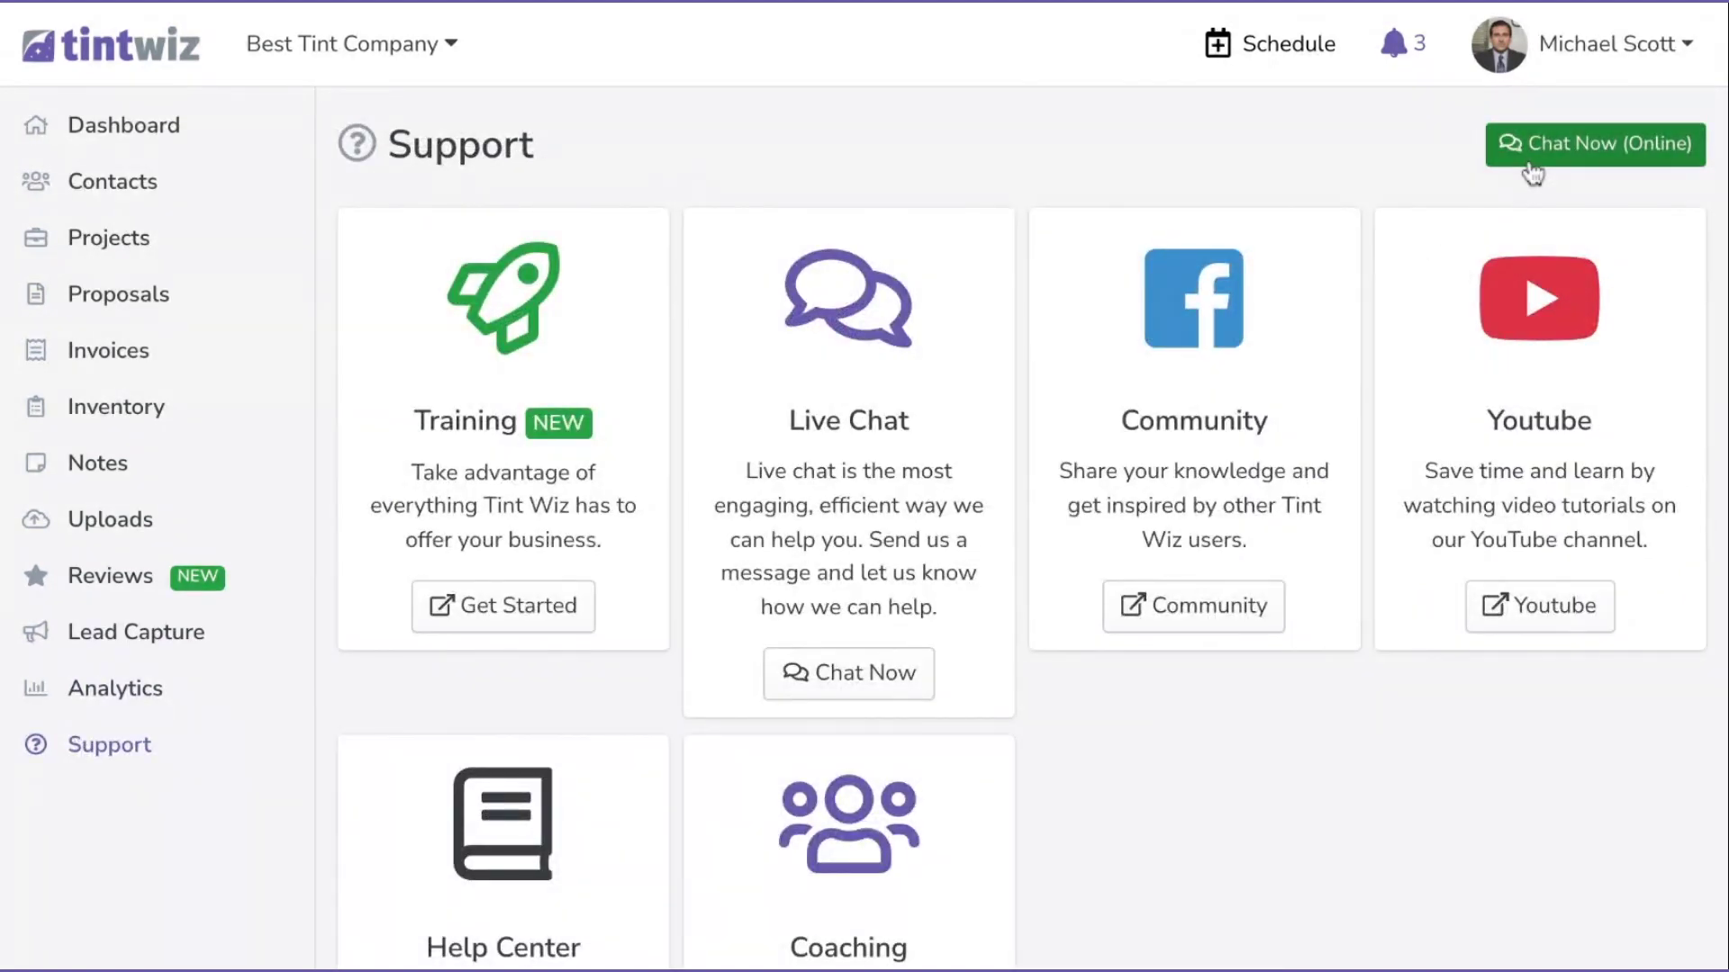